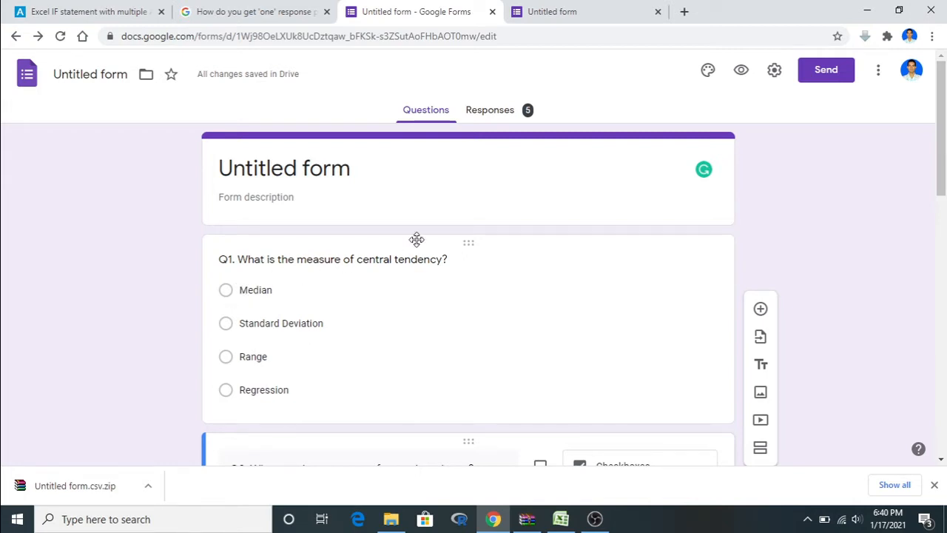
# Open Q1 and Q2 in the form editor to examine their question types and answer options
pyautogui.click(465, 246)
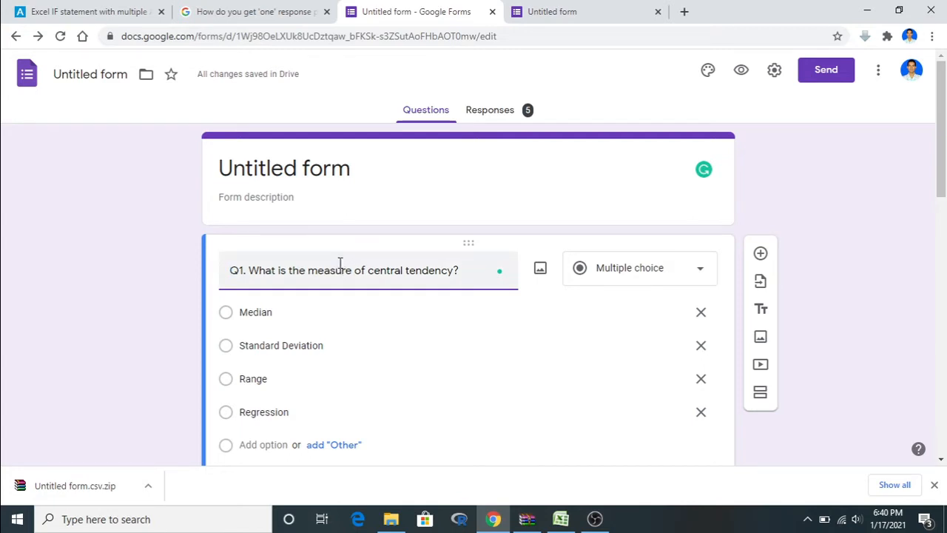
pyautogui.moveTo(943, 135); pyautogui.dragTo(945, 231)
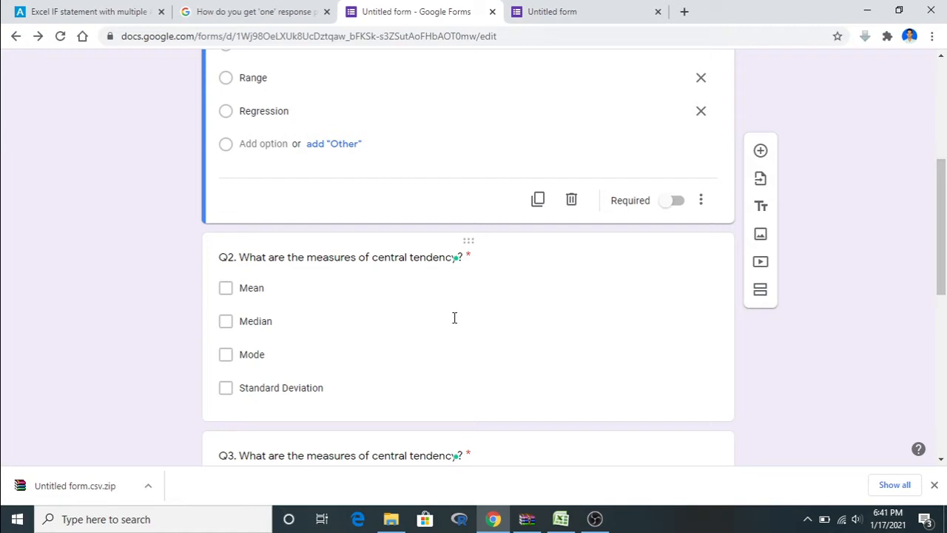
pyautogui.click(464, 243)
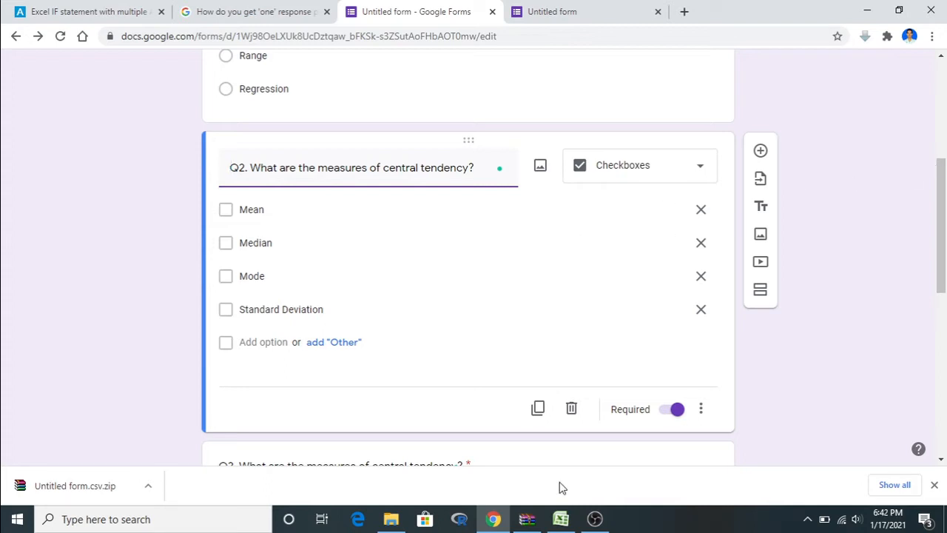
# Switch to Excel and inspect the Q2 response in cell C4 of the exported form data
pyautogui.click(561, 521)
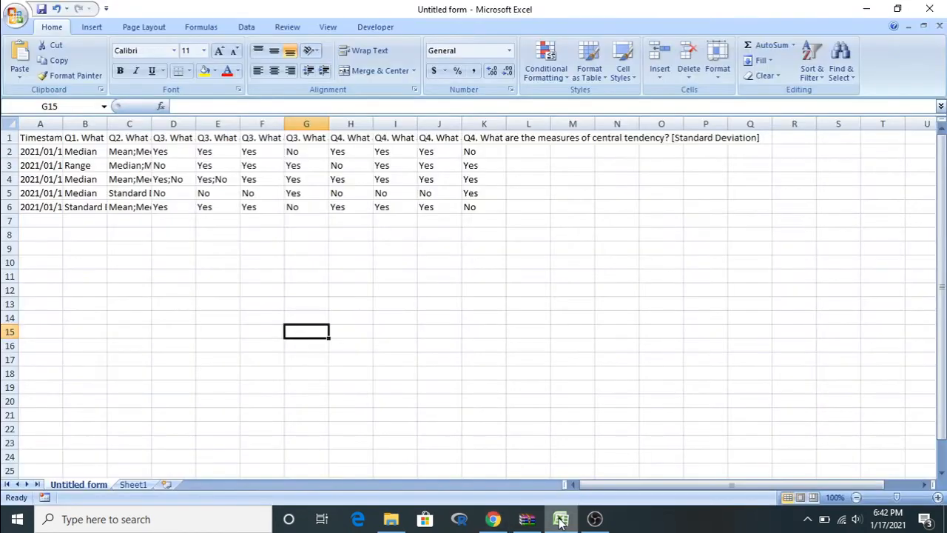
pyautogui.click(128, 182)
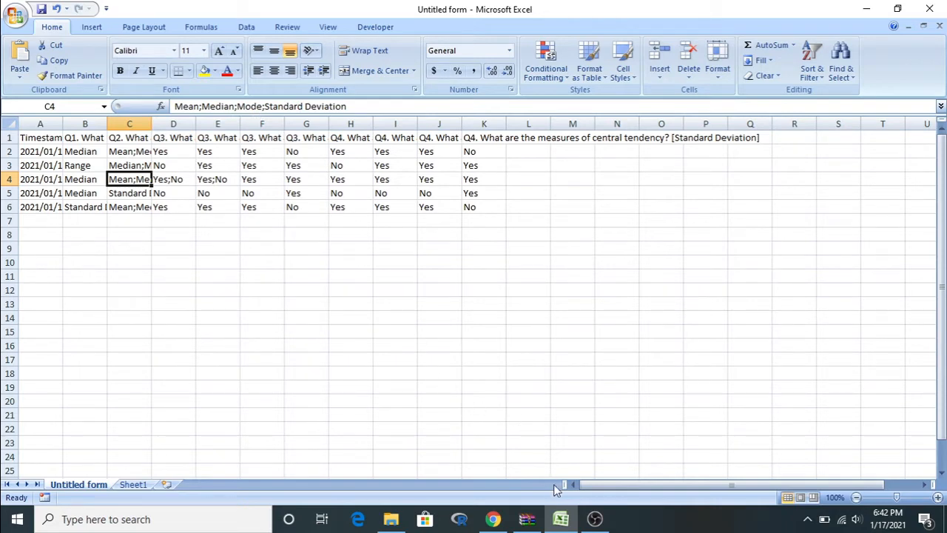
# Return to the form editor in Chrome and examine Q3's grid layout and the available question types
pyautogui.click(495, 519)
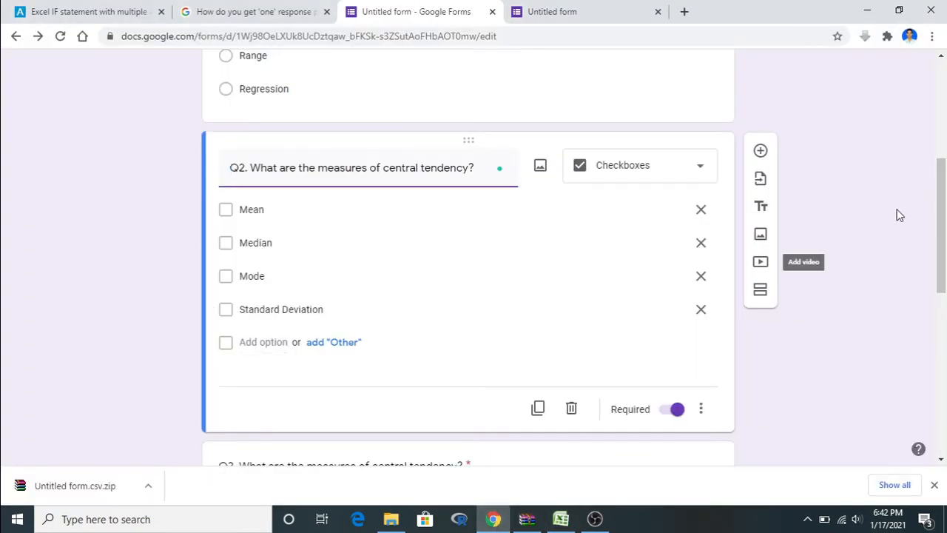
pyautogui.moveTo(945, 205); pyautogui.dragTo(940, 296)
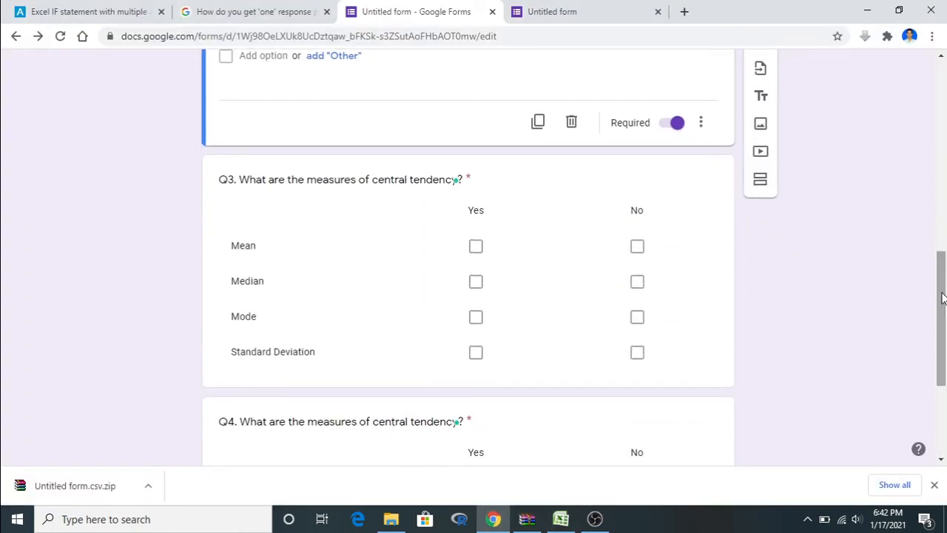
pyautogui.click(472, 172)
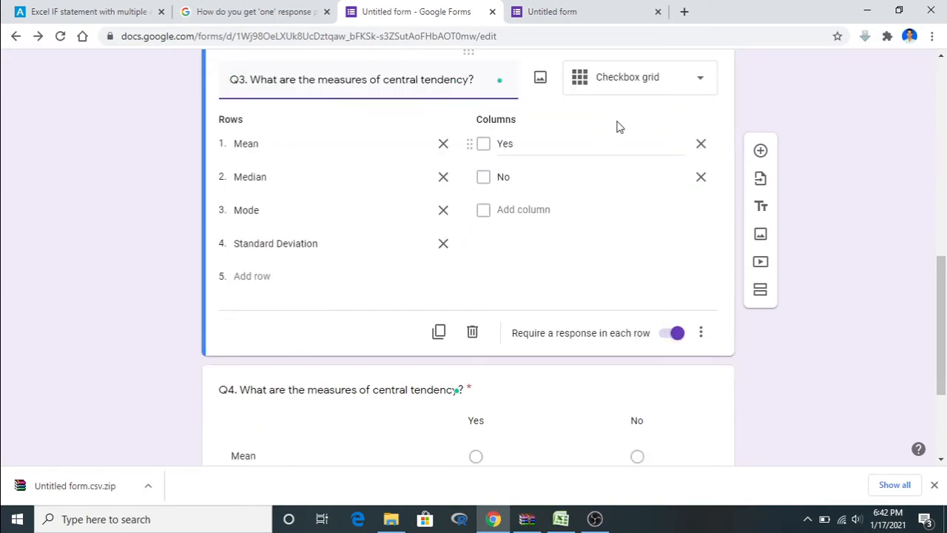
pyautogui.click(702, 83)
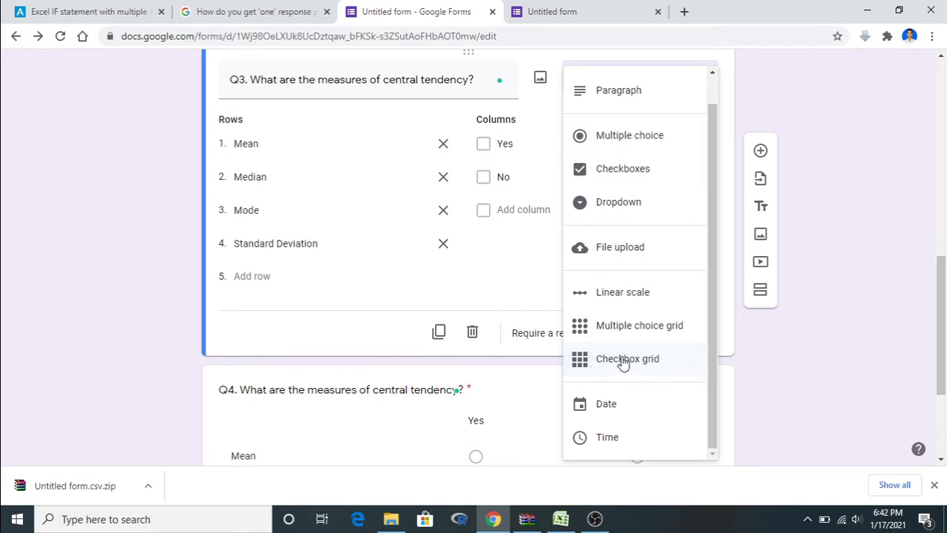
pyautogui.click(476, 255)
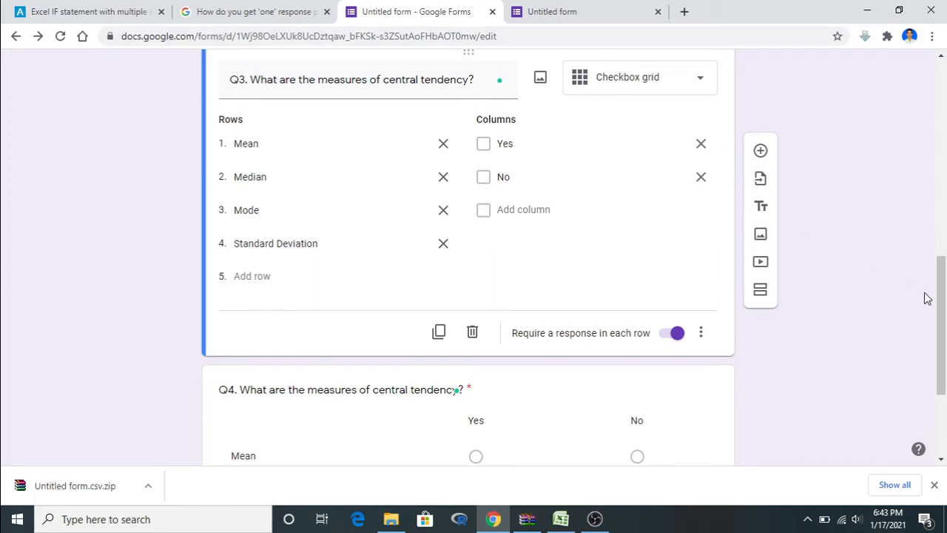
# In the respondent view, answer Q3 with Yes for Mean, Median and Mode, and No for Standard Deviation
pyautogui.click(592, 15)
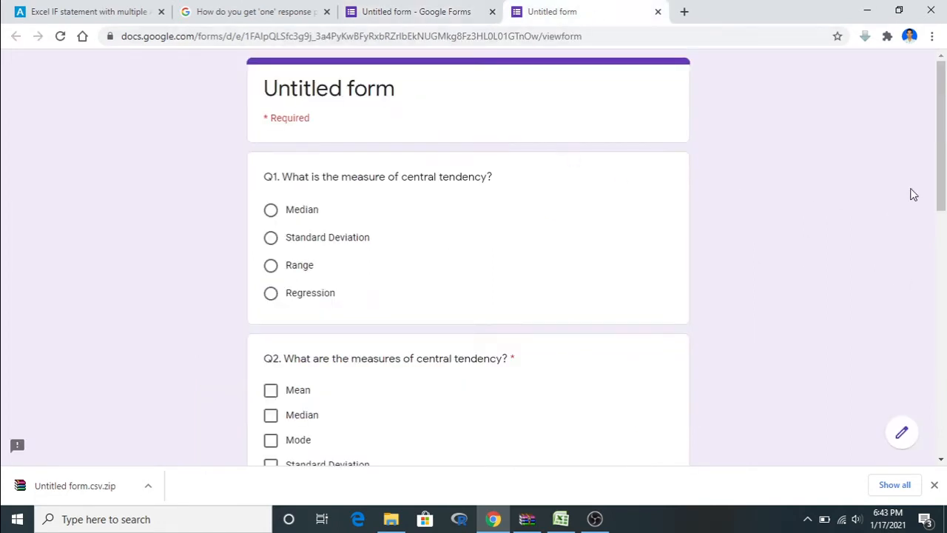
pyautogui.moveTo(943, 179); pyautogui.dragTo(945, 319)
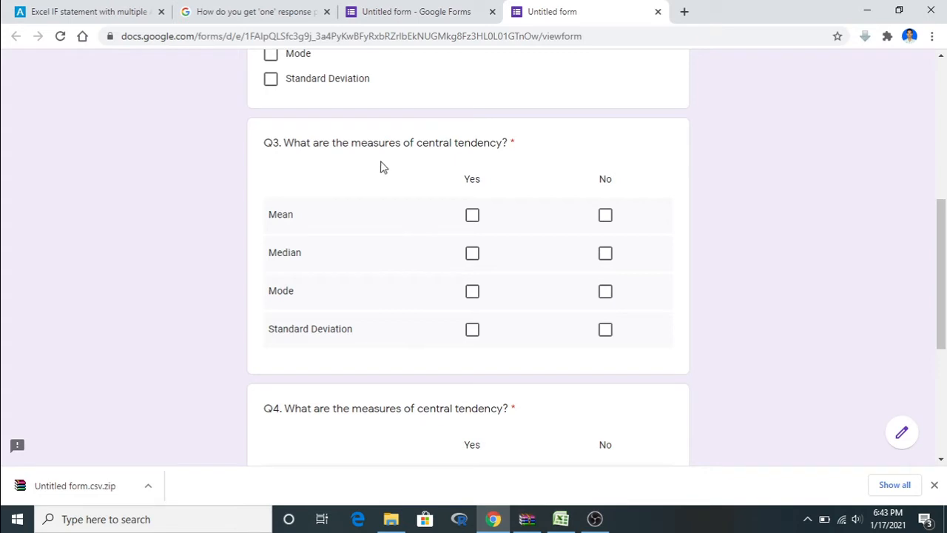
pyautogui.click(474, 217)
pyautogui.click(472, 254)
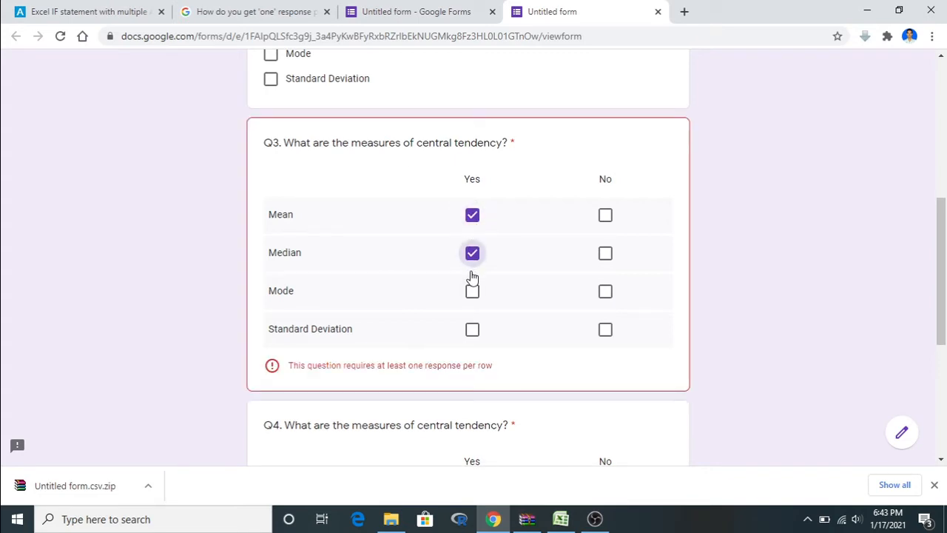
pyautogui.click(472, 291)
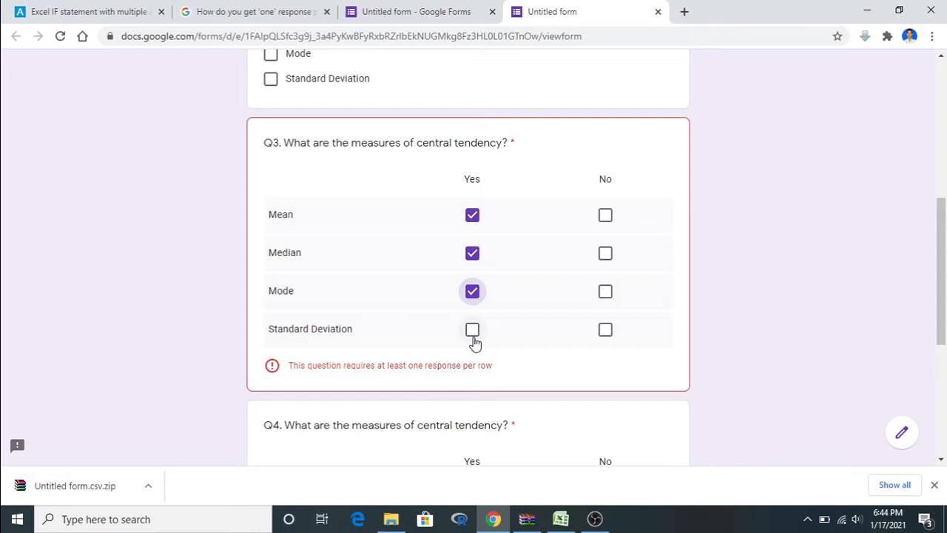
pyautogui.click(606, 331)
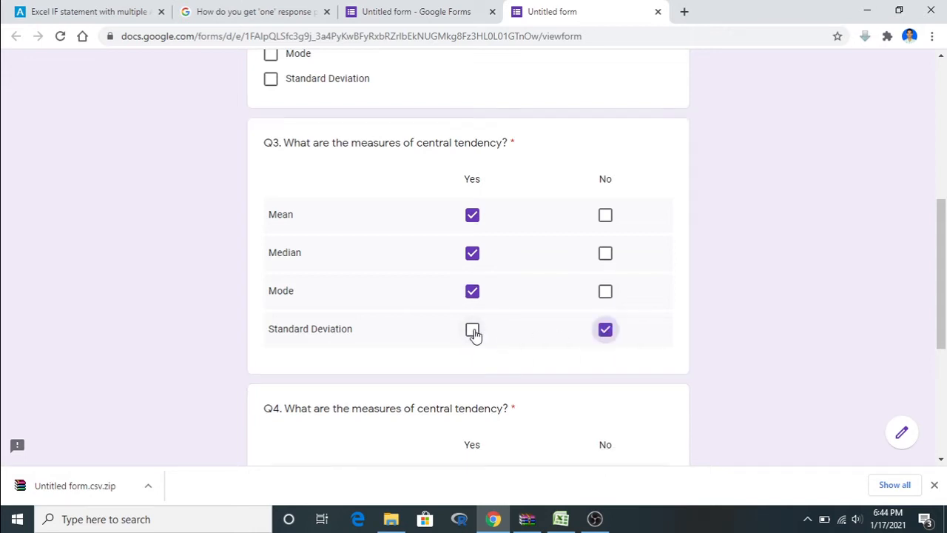
# Check Q3's per-row response requirement in the editor, and also tick No for Mean in the respondent view
pyautogui.click(444, 14)
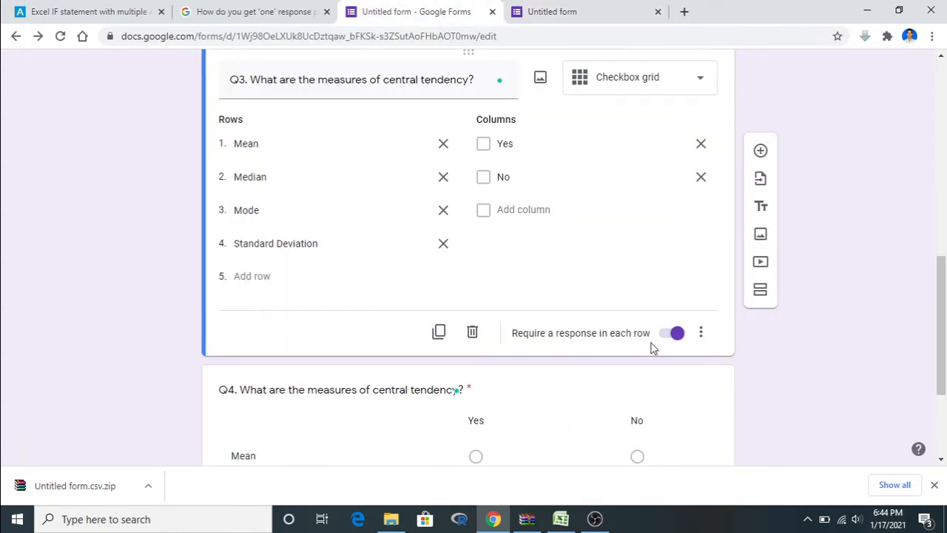
pyautogui.click(552, 12)
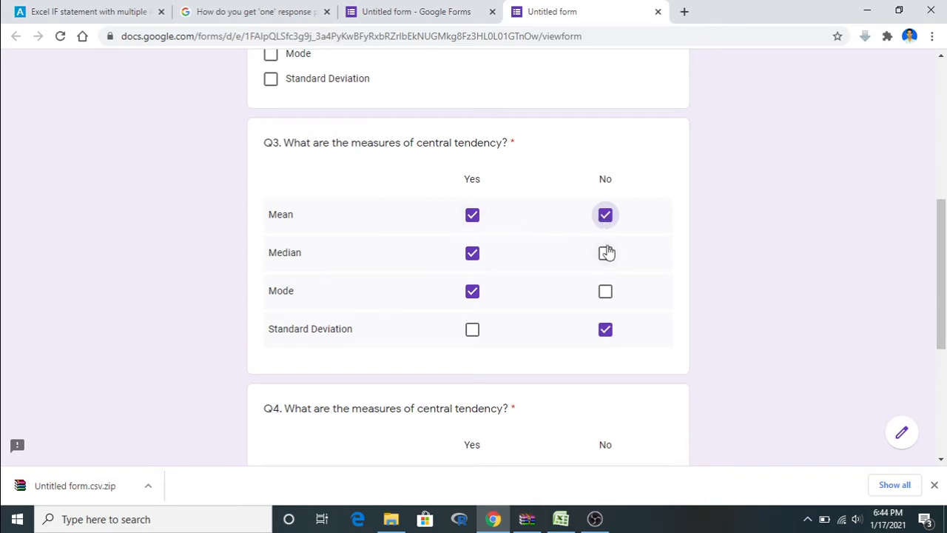
# Examine the additional options of Q3 in the form editor, including the limit to one response per column
pyautogui.click(430, 9)
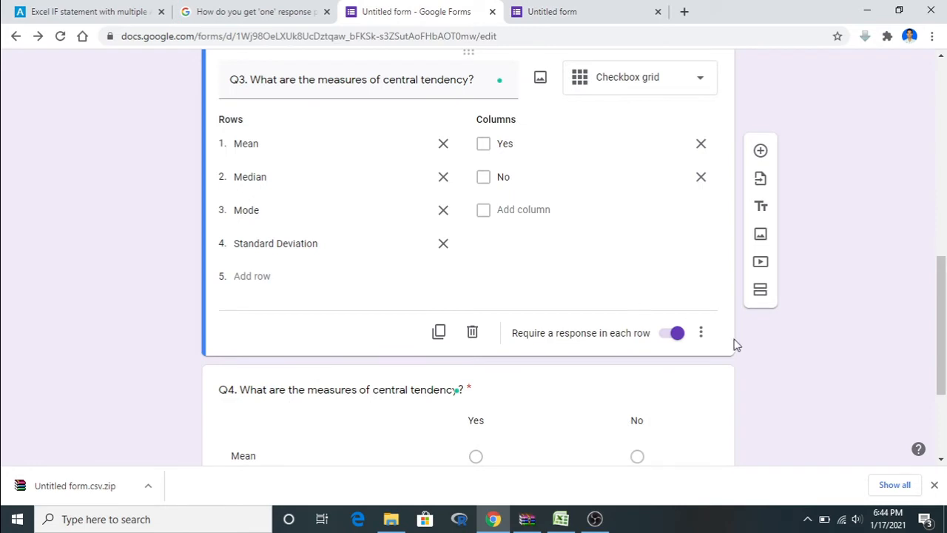
pyautogui.click(700, 334)
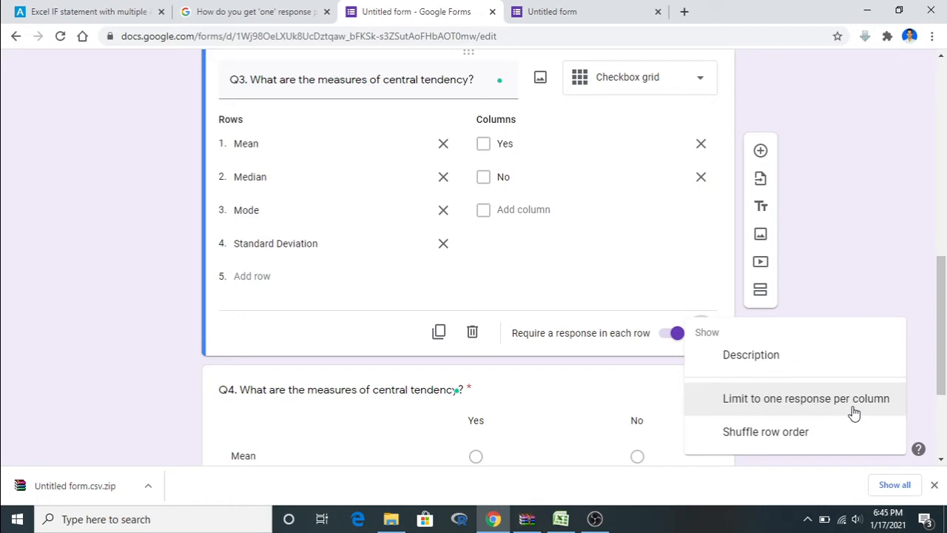
pyautogui.click(627, 255)
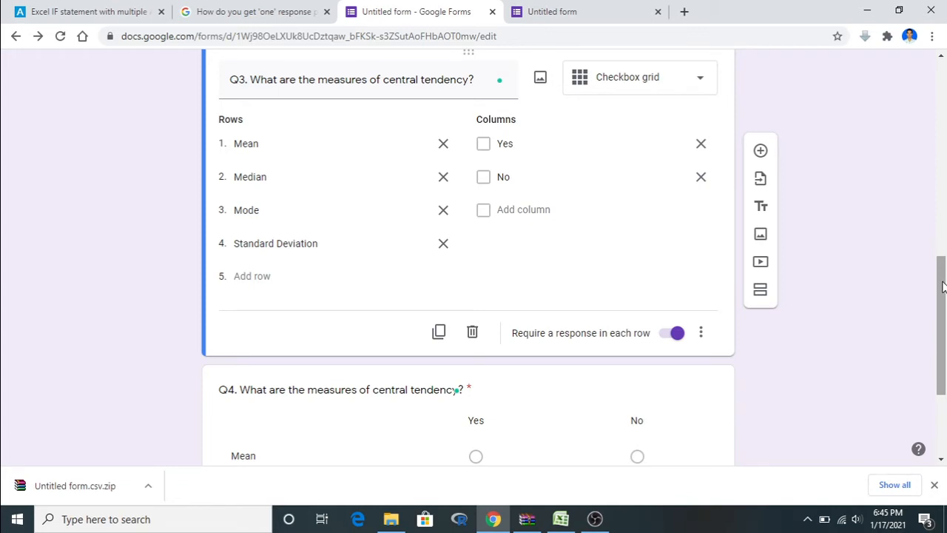
# Open Q4 in the form editor and examine its question type choices, keeping Multiple choice grid
pyautogui.moveTo(943, 287); pyautogui.dragTo(942, 348)
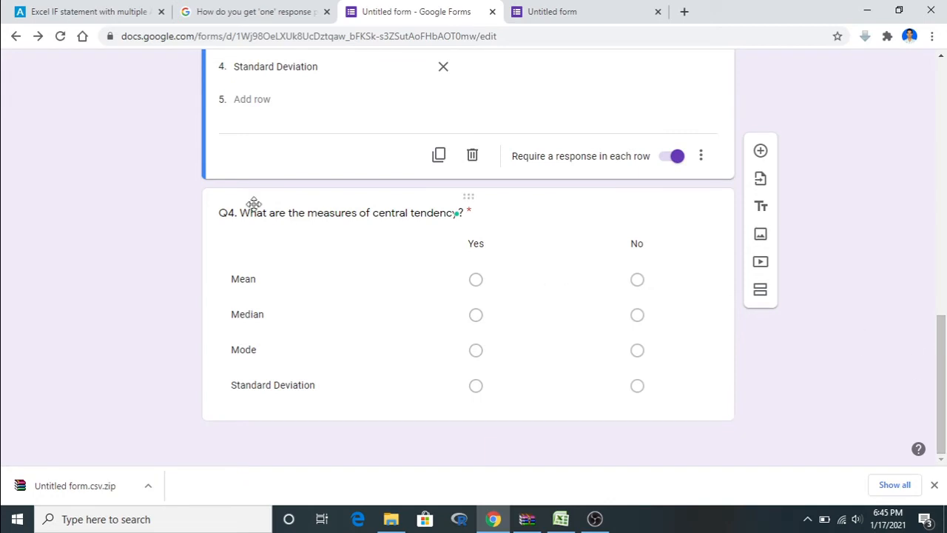
pyautogui.click(466, 198)
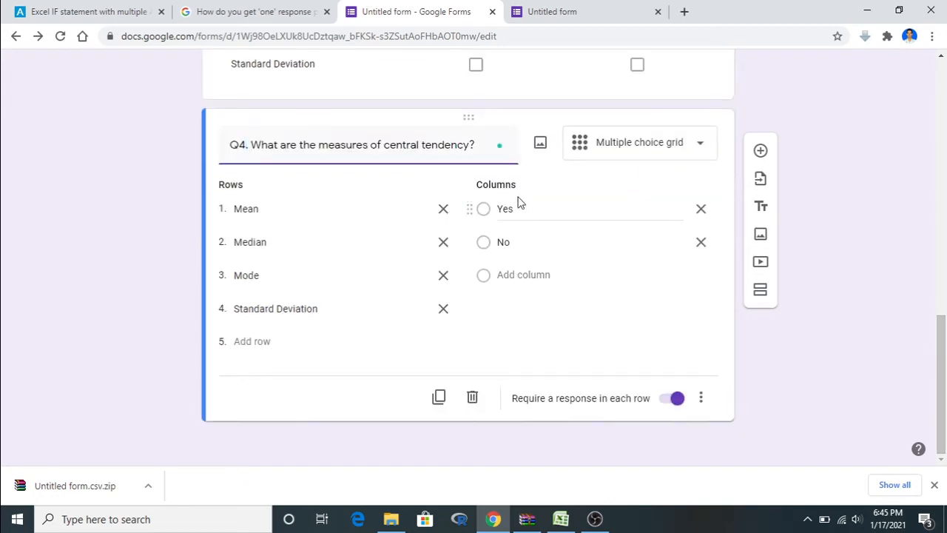
pyautogui.click(700, 144)
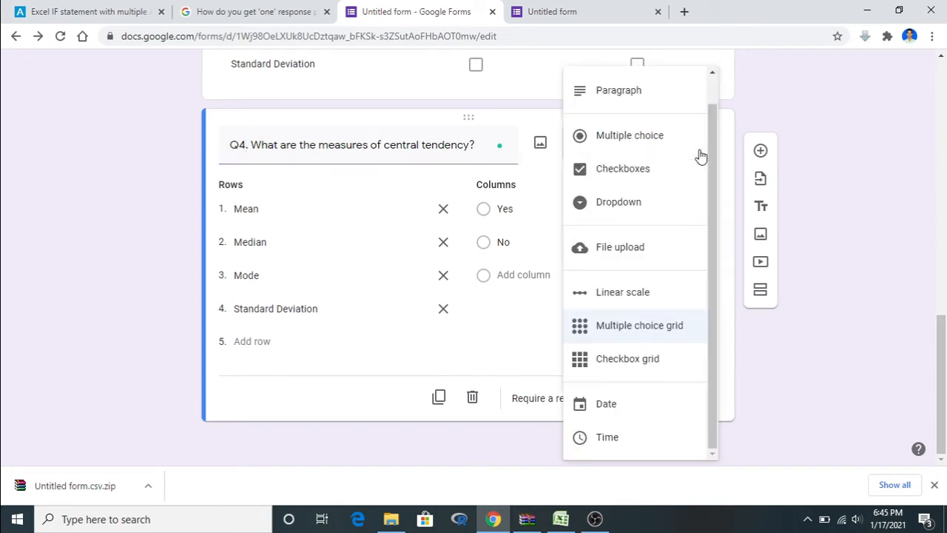
pyautogui.click(629, 335)
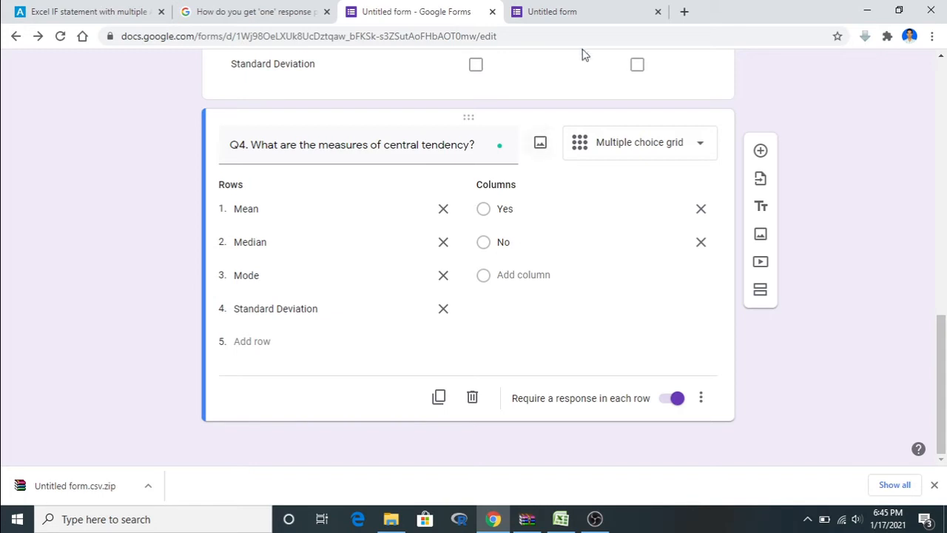
# In the respondent view, answer Q4 with Yes for Mean, Median and Mode, and No for Standard Deviation
pyautogui.click(589, 6)
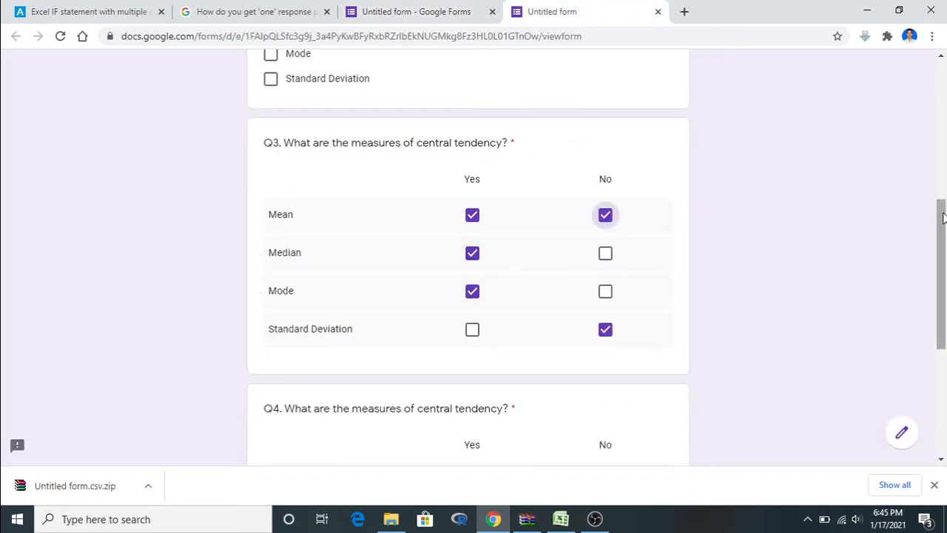
pyautogui.moveTo(941, 219); pyautogui.dragTo(940, 311)
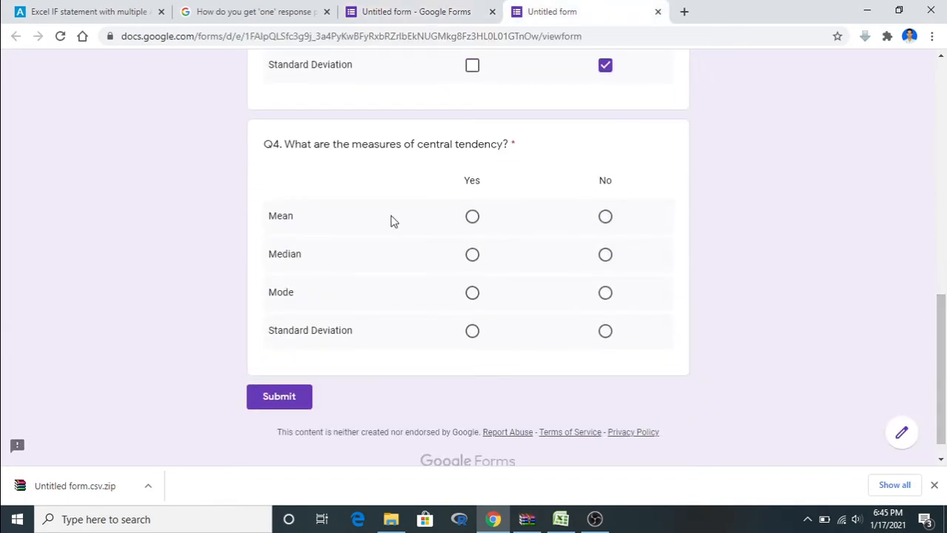
pyautogui.click(474, 222)
pyautogui.click(474, 256)
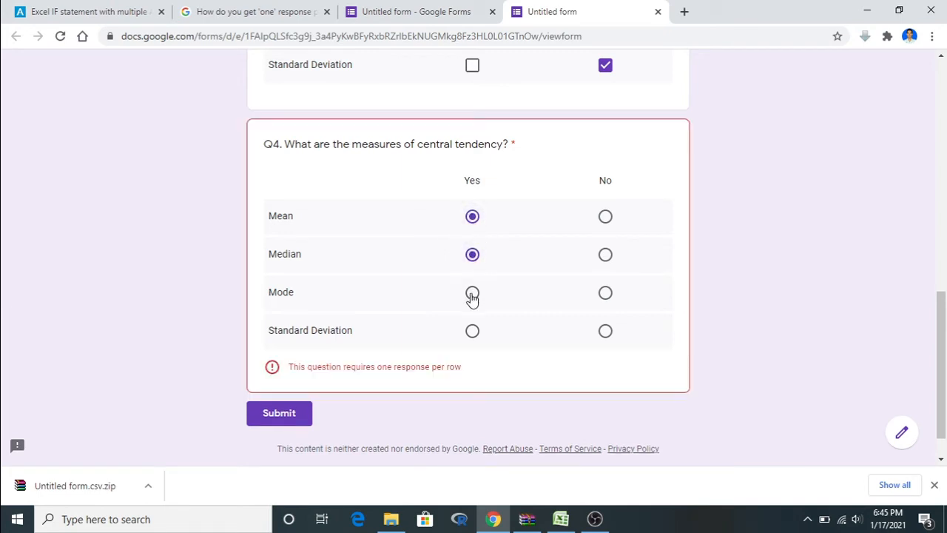
pyautogui.click(472, 296)
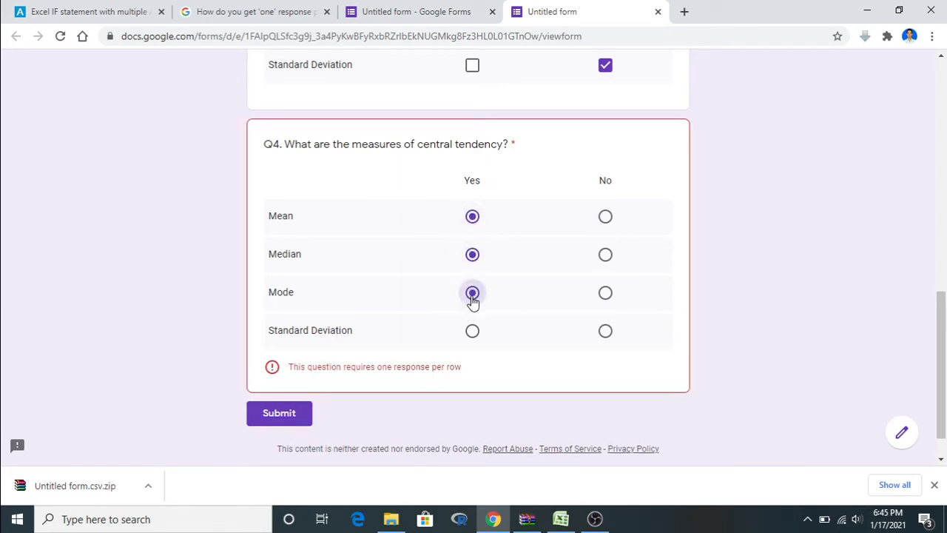
pyautogui.click(473, 334)
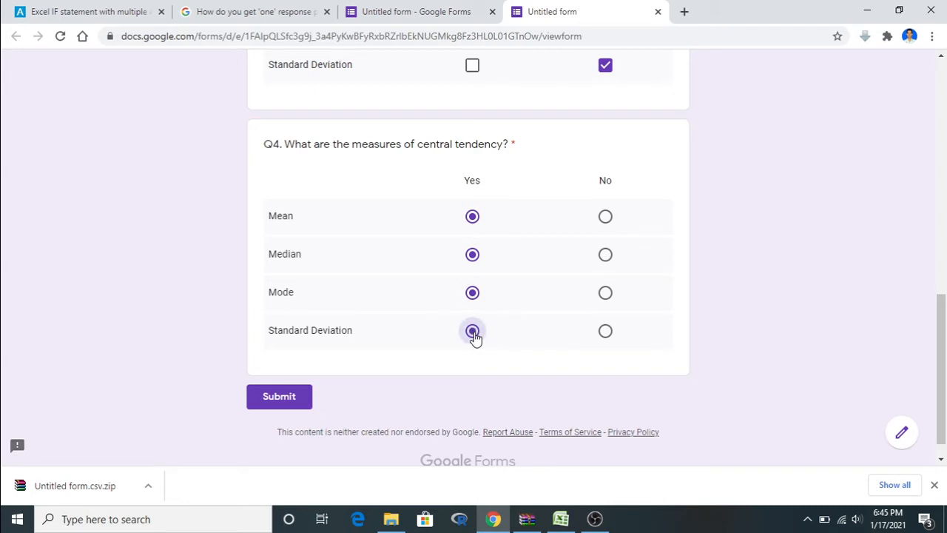
pyautogui.click(605, 333)
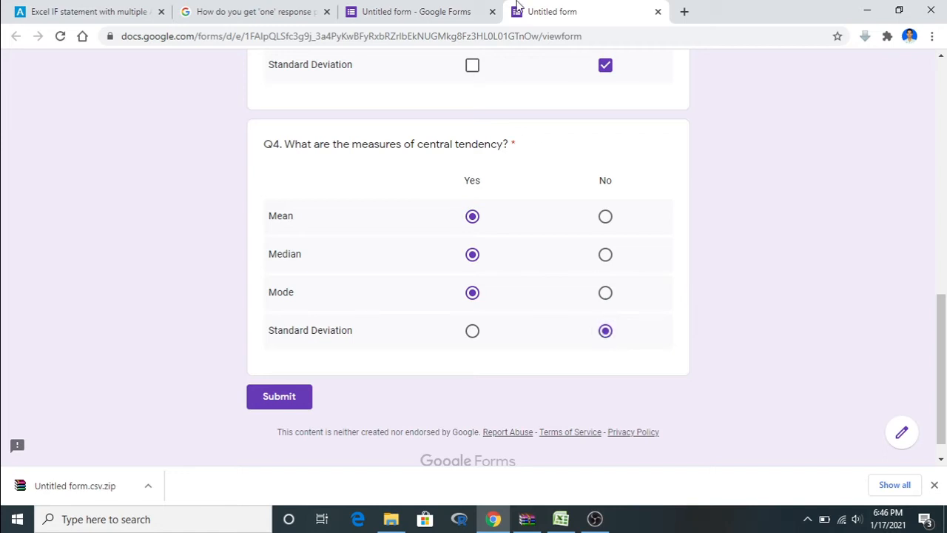
# Return to the form editor and open a new preview of the form
pyautogui.click(444, 9)
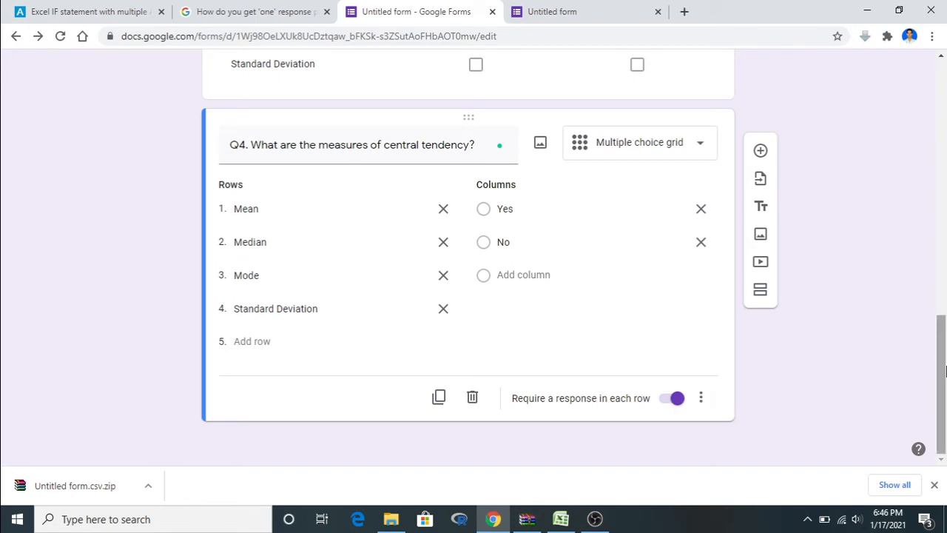
pyautogui.scroll(2, 946, 244)
pyautogui.scroll(10, 945, 244)
pyautogui.scroll(1, 774, 97)
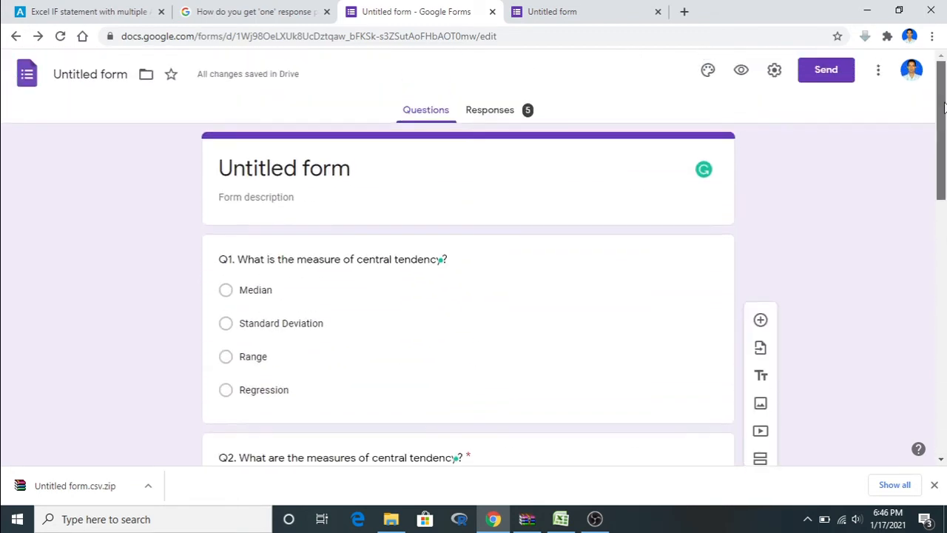
pyautogui.click(742, 70)
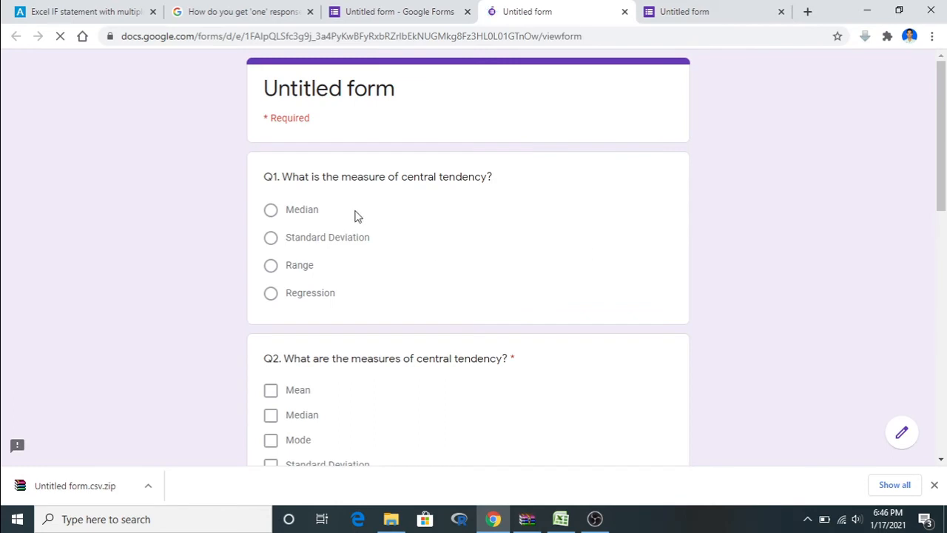
# Try the Median and Standard Deviation answers for Q1, and finish with Range selected
pyautogui.click(270, 210)
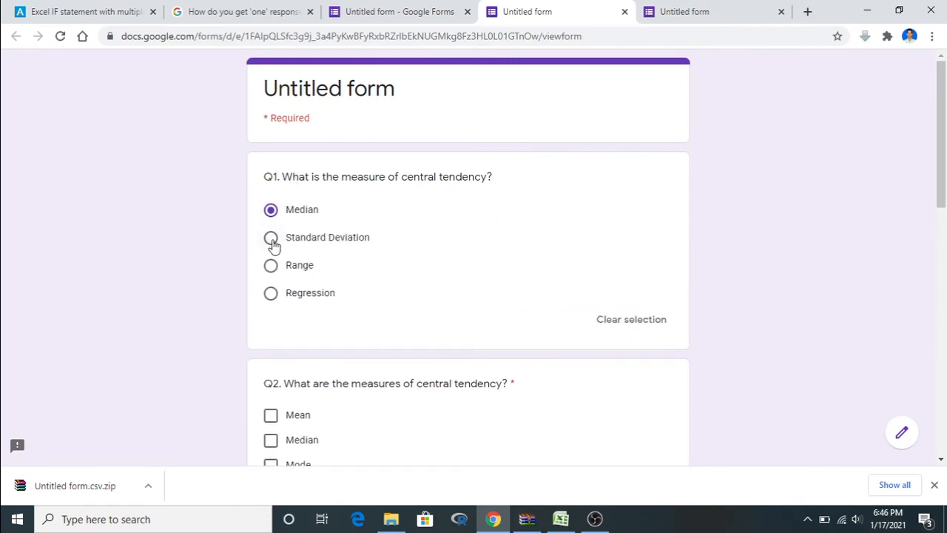
pyautogui.click(272, 240)
pyautogui.click(271, 267)
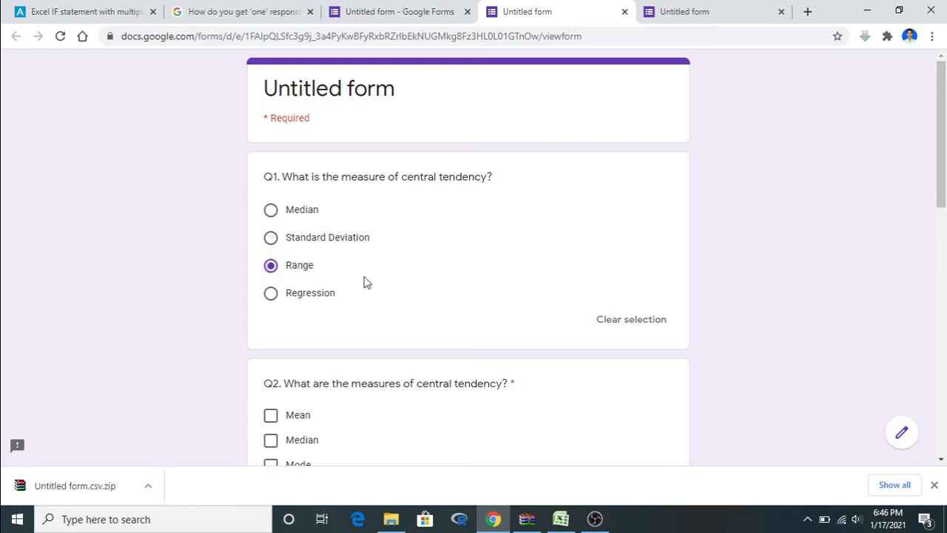
# In the form preview, answer Q2 by ticking Mean, Median, Mode and Standard Deviation
pyautogui.moveTo(944, 176); pyautogui.dragTo(944, 253)
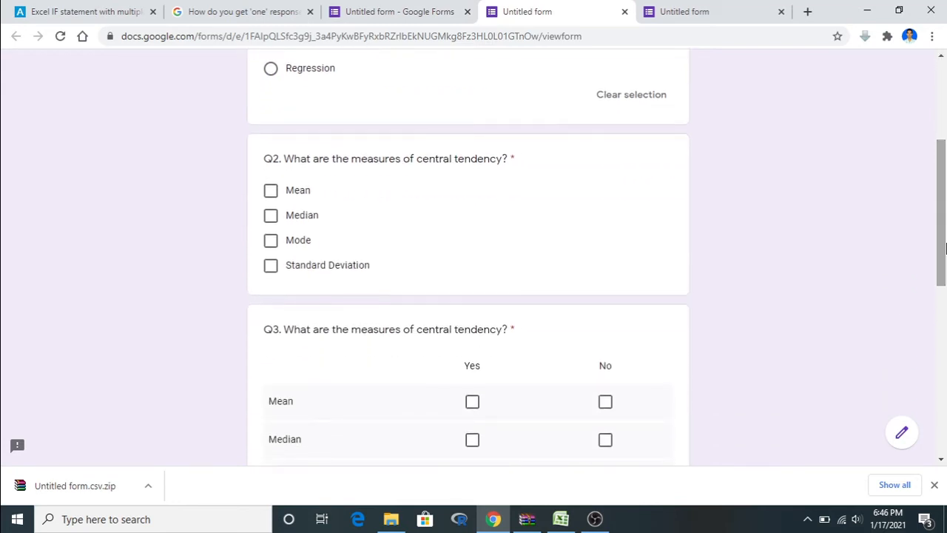
pyautogui.click(272, 191)
pyautogui.click(271, 217)
pyautogui.click(271, 242)
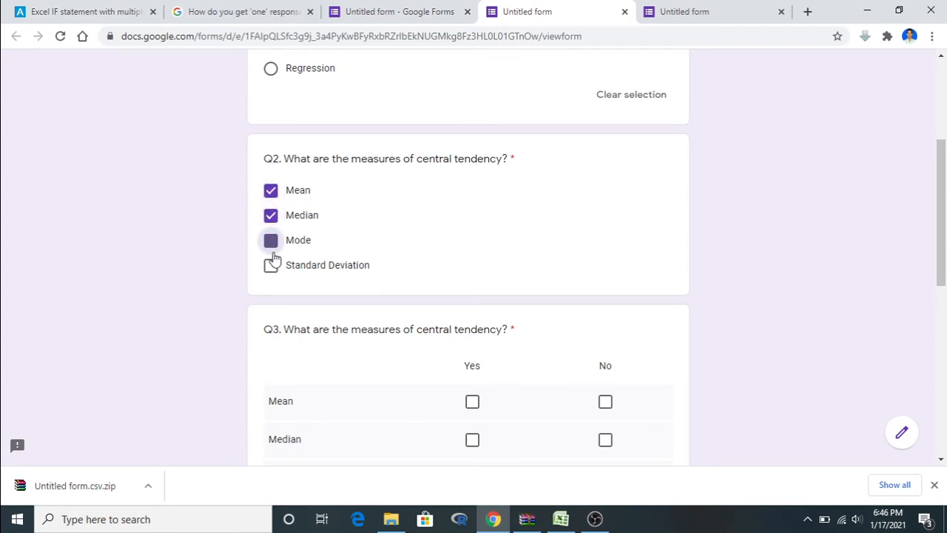
pyautogui.click(271, 267)
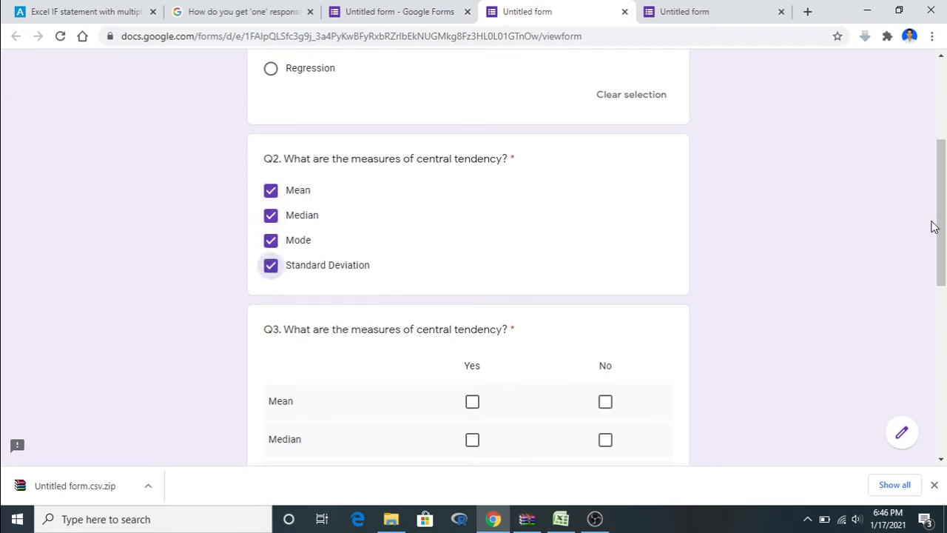
# In Q3, tick Yes for Mean, Median and Mode, and also tick No for Mean and Median
pyautogui.moveTo(935, 227); pyautogui.dragTo(919, 287)
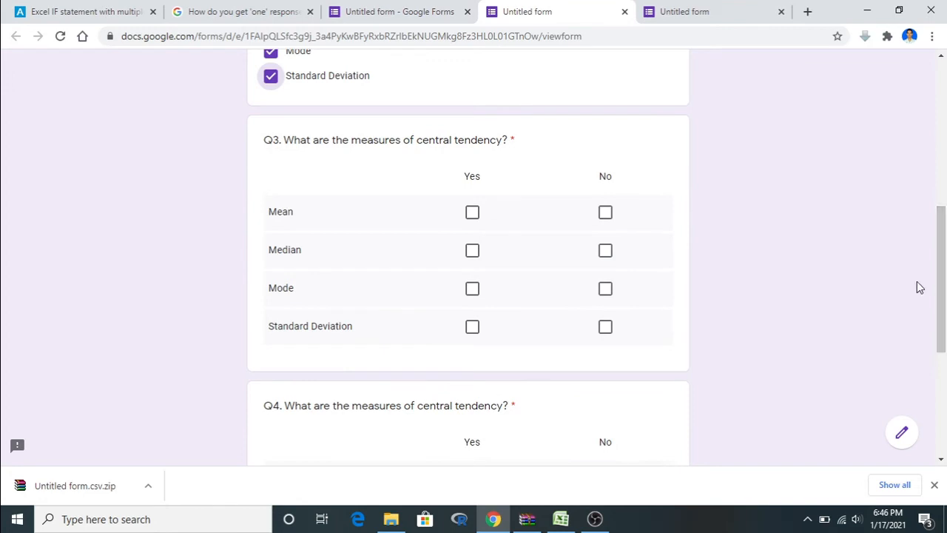
pyautogui.click(473, 214)
pyautogui.click(474, 251)
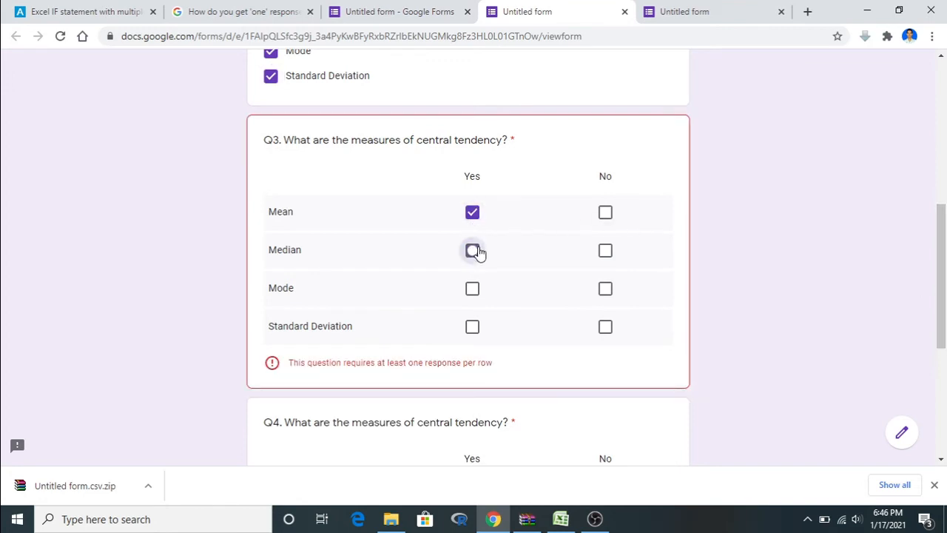
pyautogui.click(474, 292)
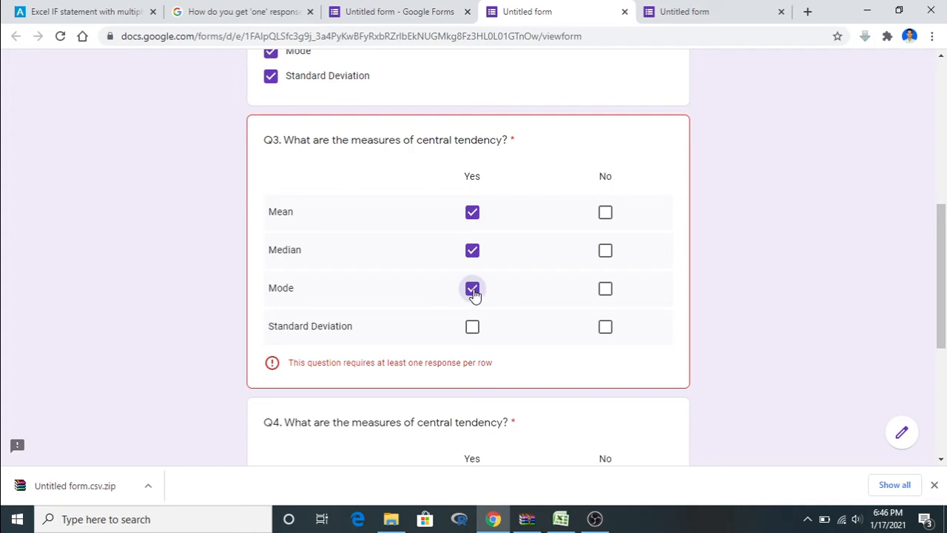
pyautogui.click(605, 214)
pyautogui.click(605, 254)
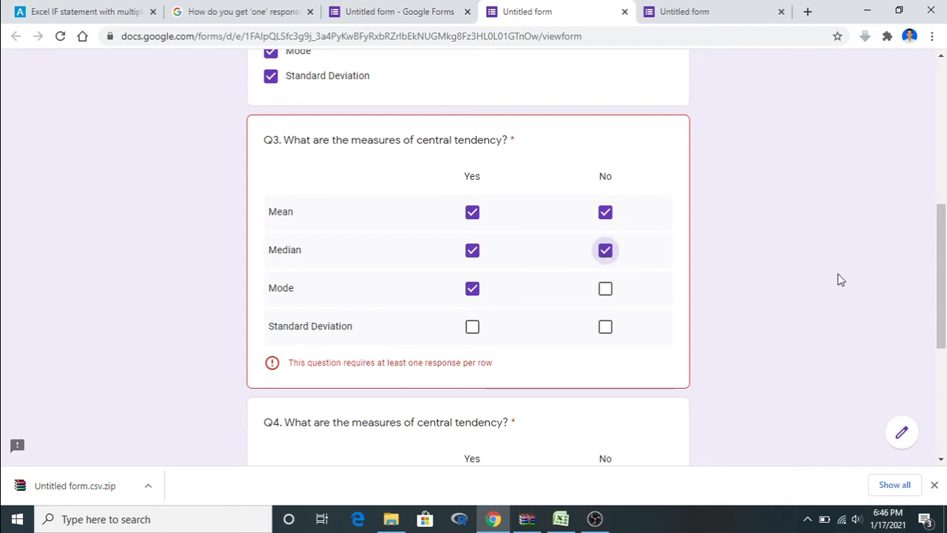
# Answer Q4 with No for Median and Yes for Mean, Mode and Standard Deviation, and try to submit the form
pyautogui.moveTo(942, 272); pyautogui.dragTo(943, 366)
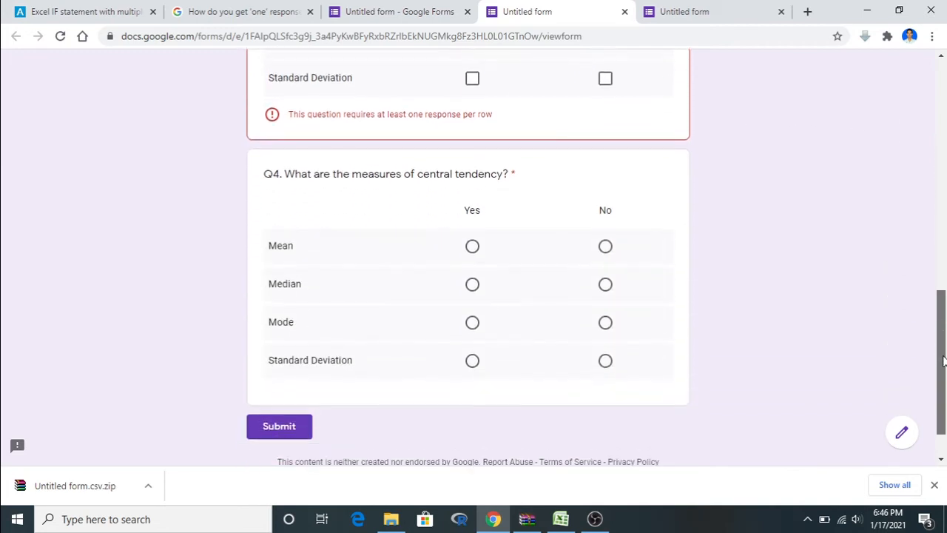
pyautogui.click(472, 245)
pyautogui.click(472, 283)
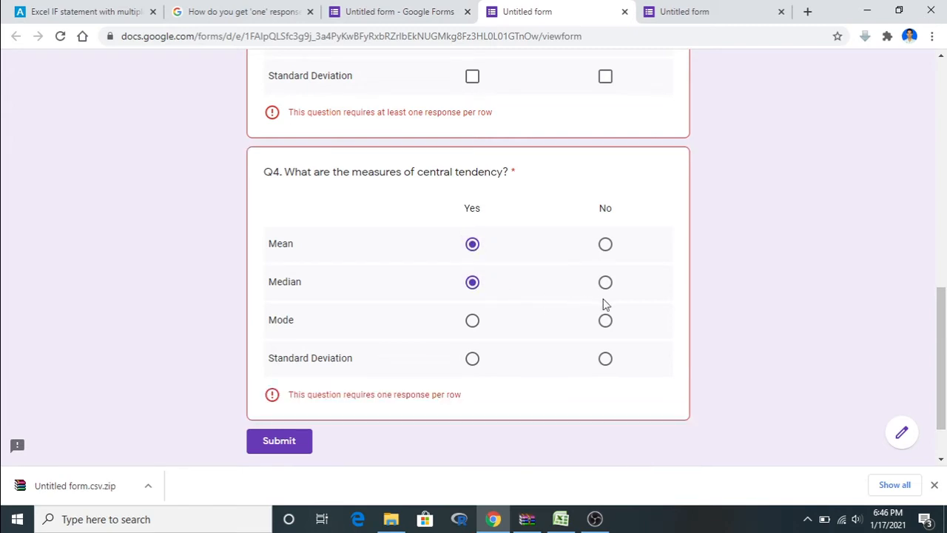
pyautogui.click(605, 288)
pyautogui.click(472, 361)
pyautogui.click(472, 323)
pyautogui.click(281, 425)
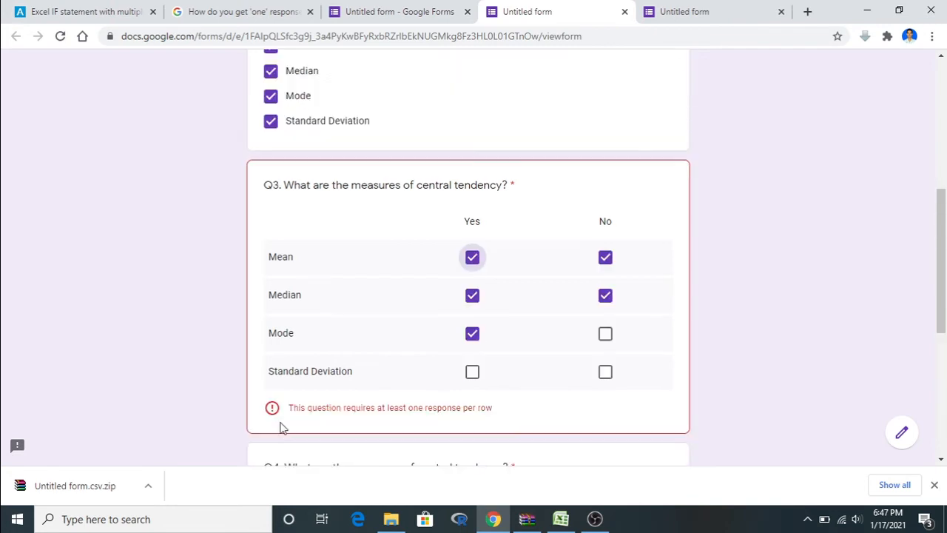
# Close the form preview without keeping the answers, and show the download options for the form's responses
pyautogui.click(624, 12)
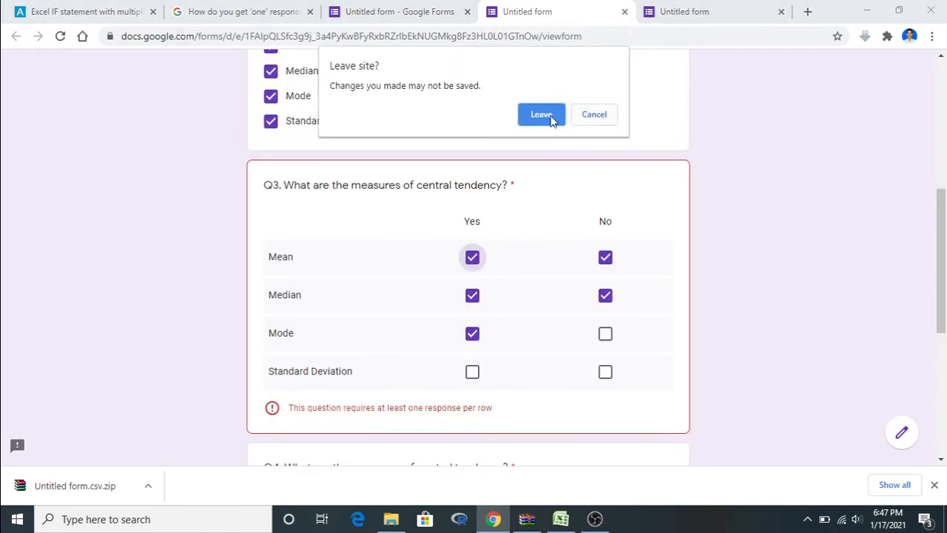
pyautogui.click(547, 115)
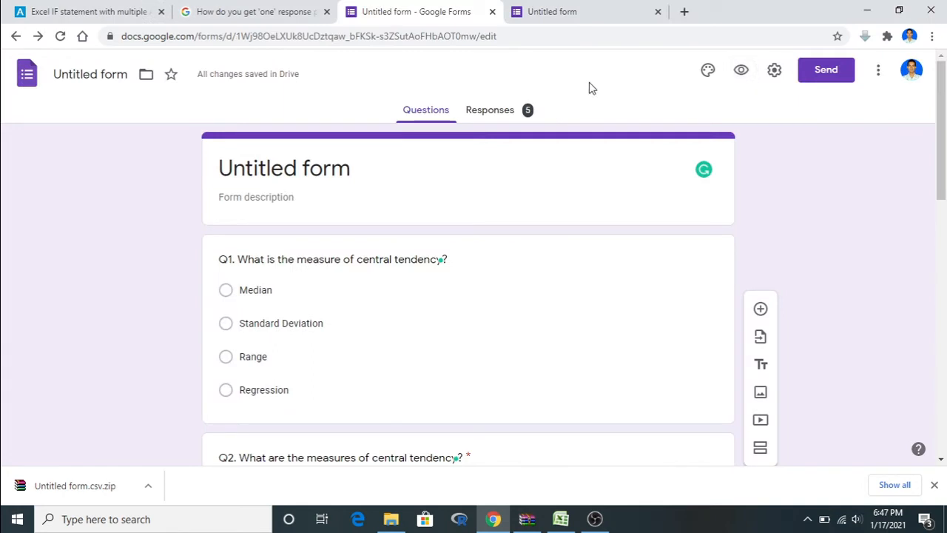
pyautogui.click(491, 116)
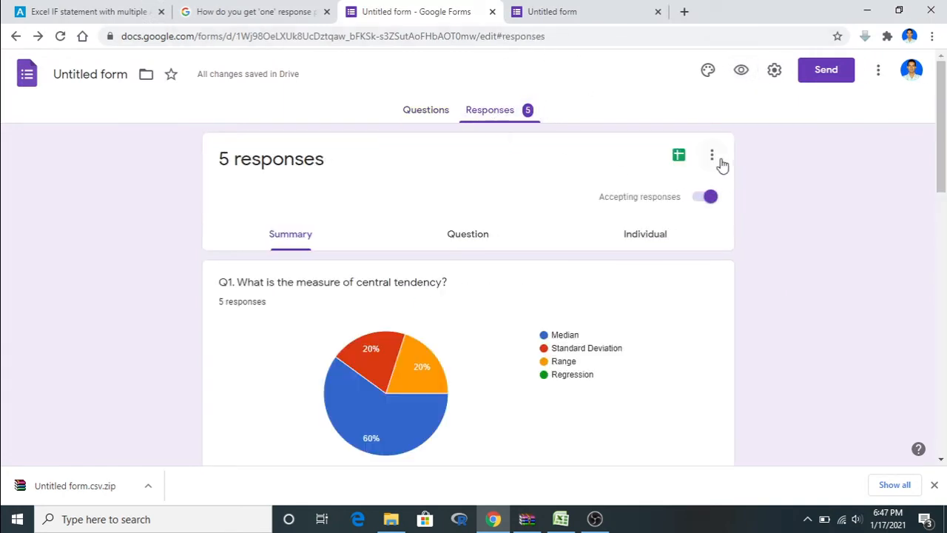
pyautogui.click(710, 163)
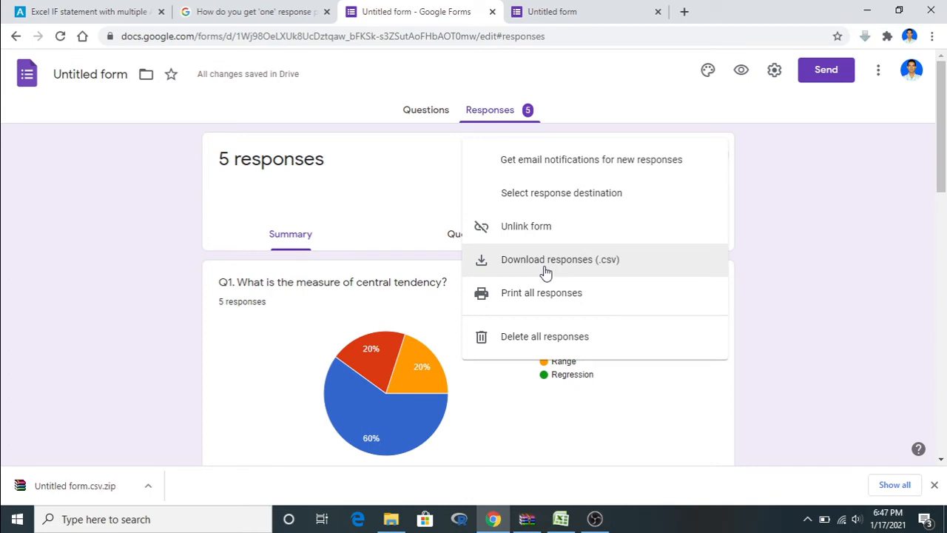
# Switch to the exported responses in Excel and examine the Q1 answers in column B
pyautogui.click(560, 521)
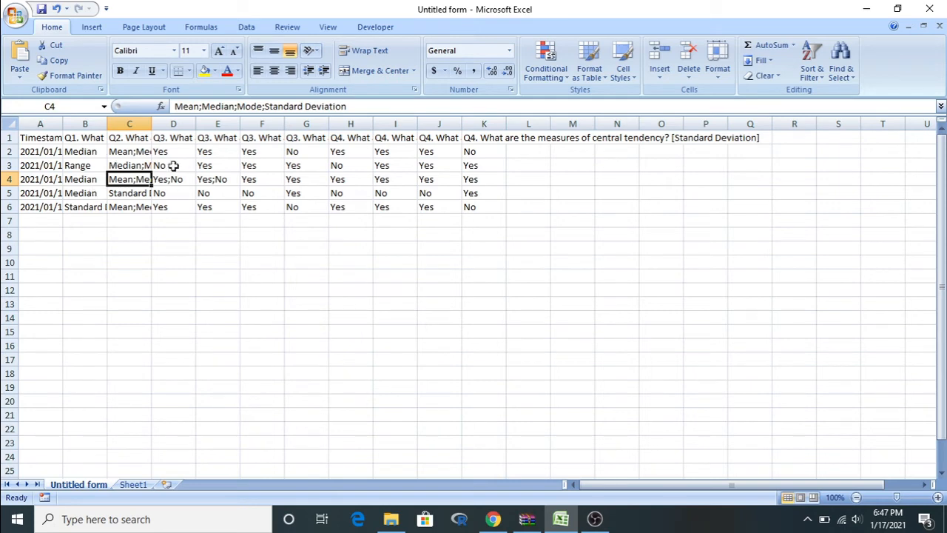
pyautogui.click(84, 125)
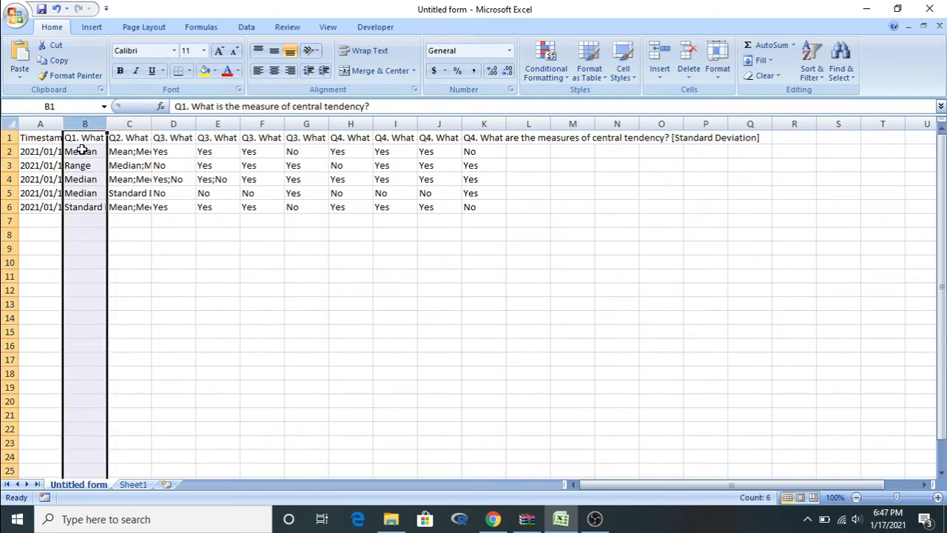
pyautogui.click(80, 150)
pyautogui.click(79, 165)
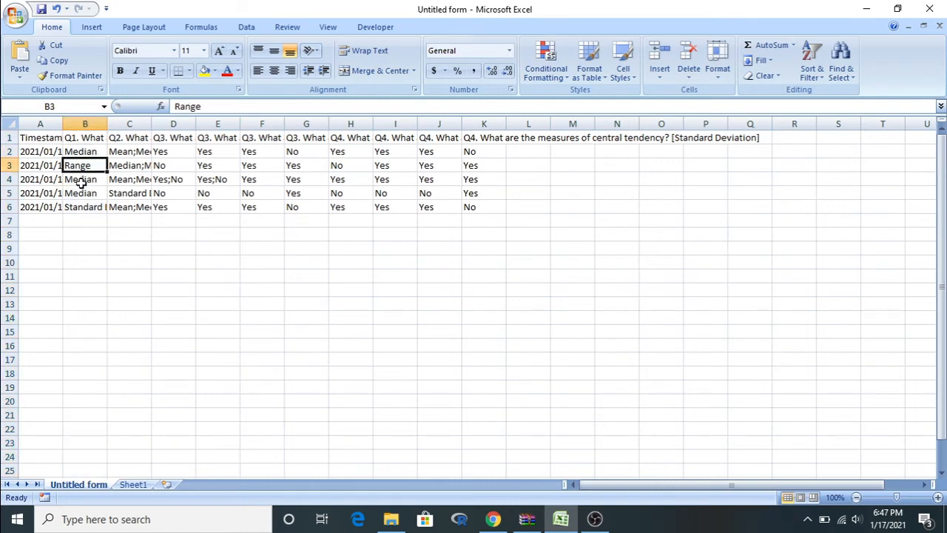
pyautogui.click(79, 180)
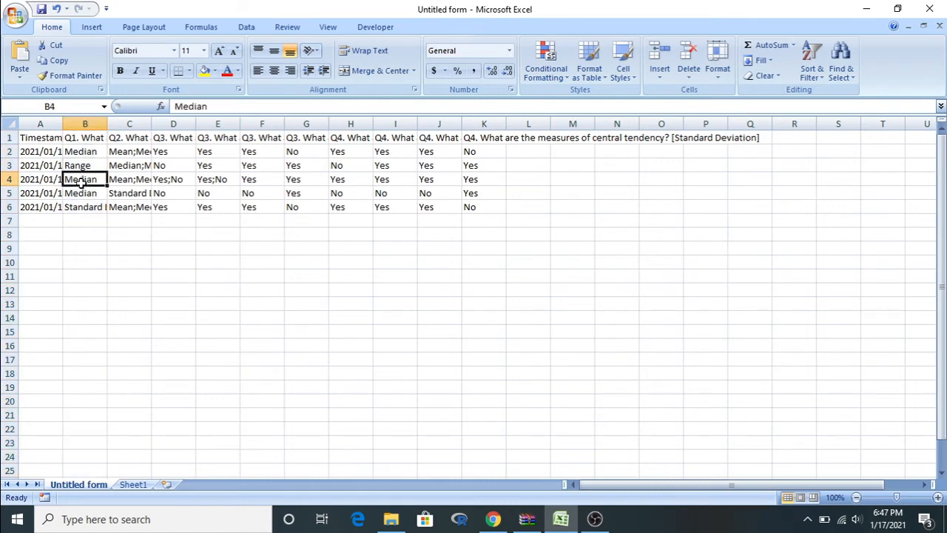
# Fit the width of column C to the Q2 answers and select the first response
pyautogui.click(129, 125)
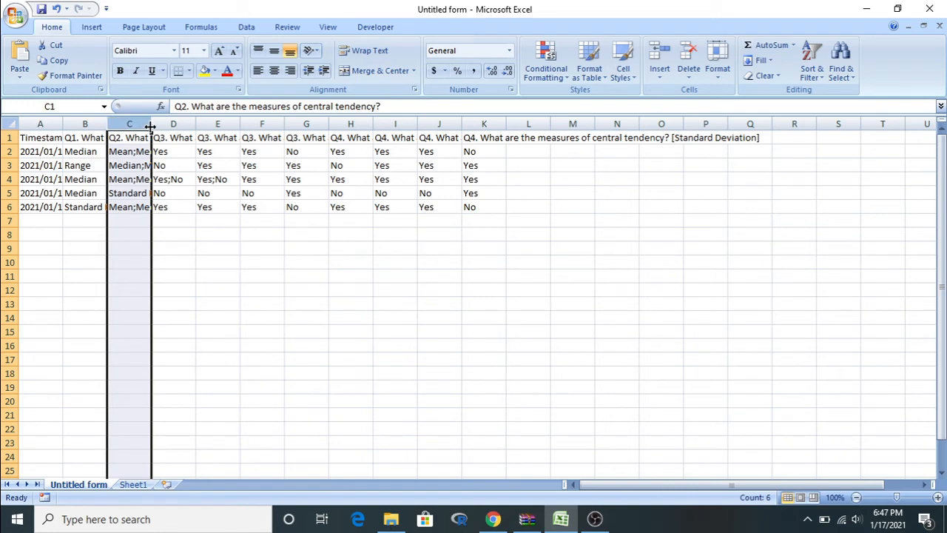
pyautogui.doubleClick(151, 124)
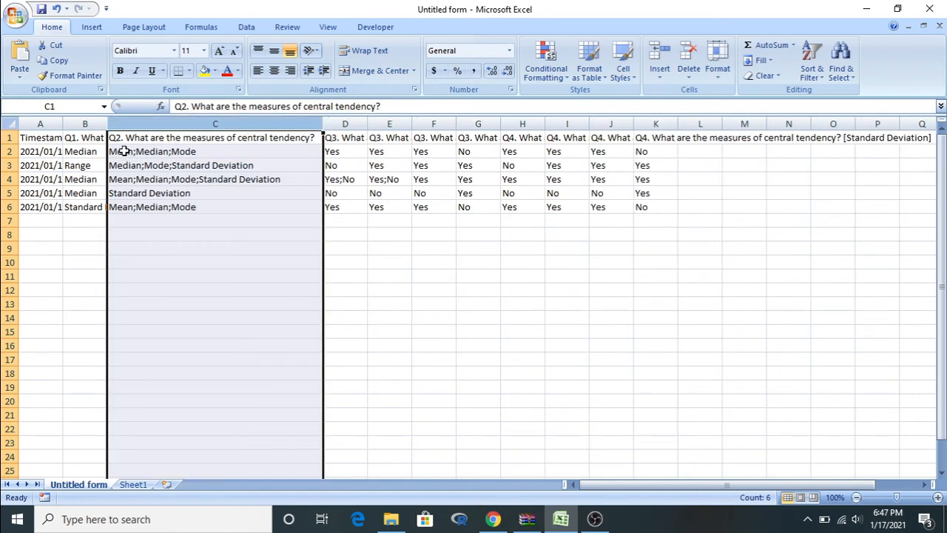
pyautogui.click(202, 152)
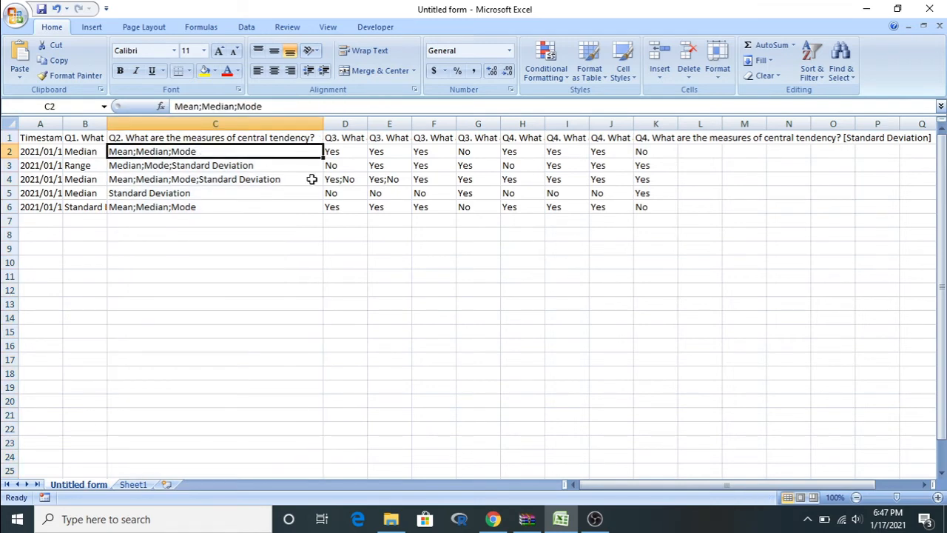
# Examine how the Q3 Mean answers and the Q4 answers in columns H to K are recorded
pyautogui.click(345, 138)
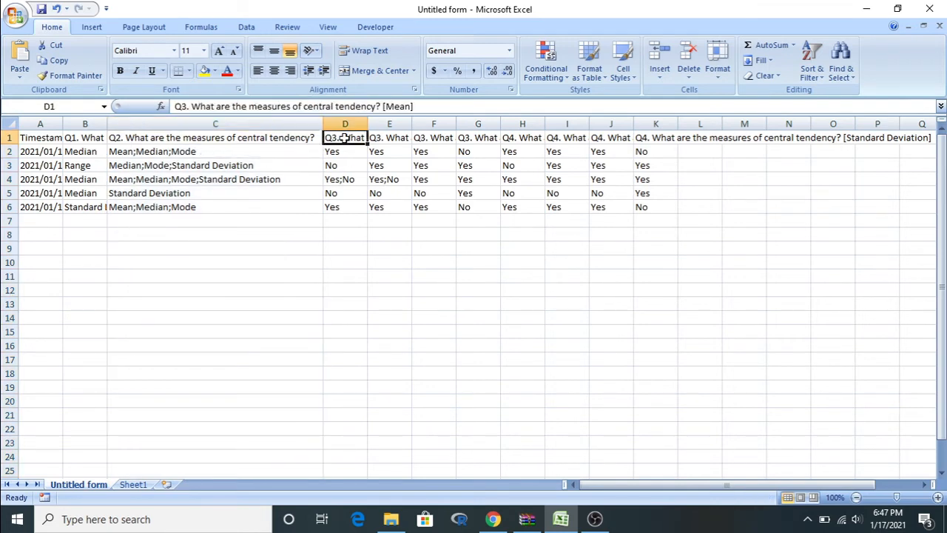
pyautogui.click(342, 180)
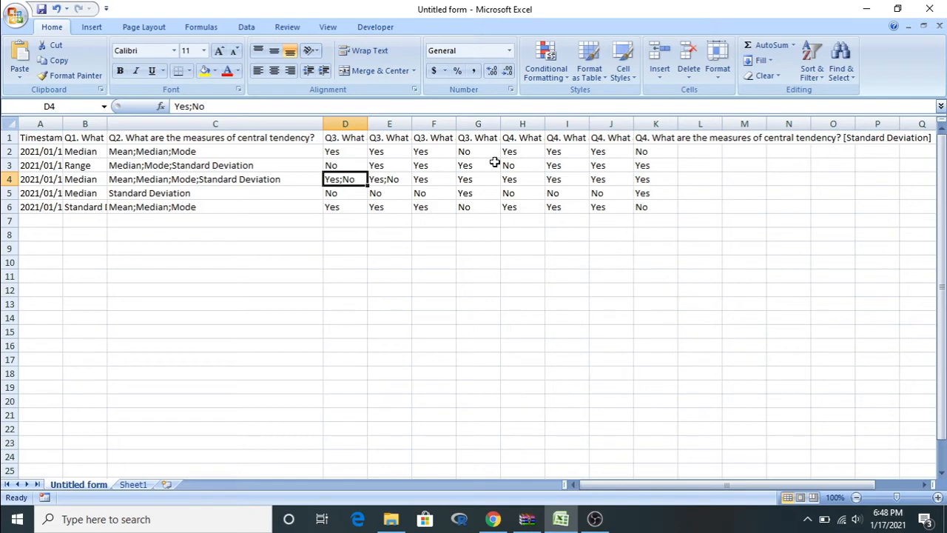
pyautogui.click(521, 122)
pyautogui.moveTo(521, 120); pyautogui.dragTo(654, 132)
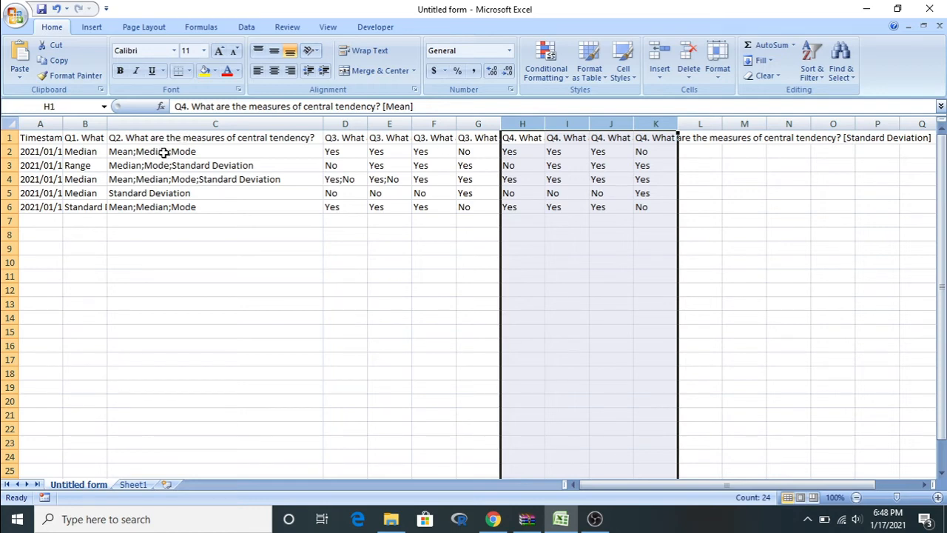
# Review the Q2 responses in C2:C6 and make column C narrow again
pyautogui.moveTo(164, 152); pyautogui.dragTo(166, 211)
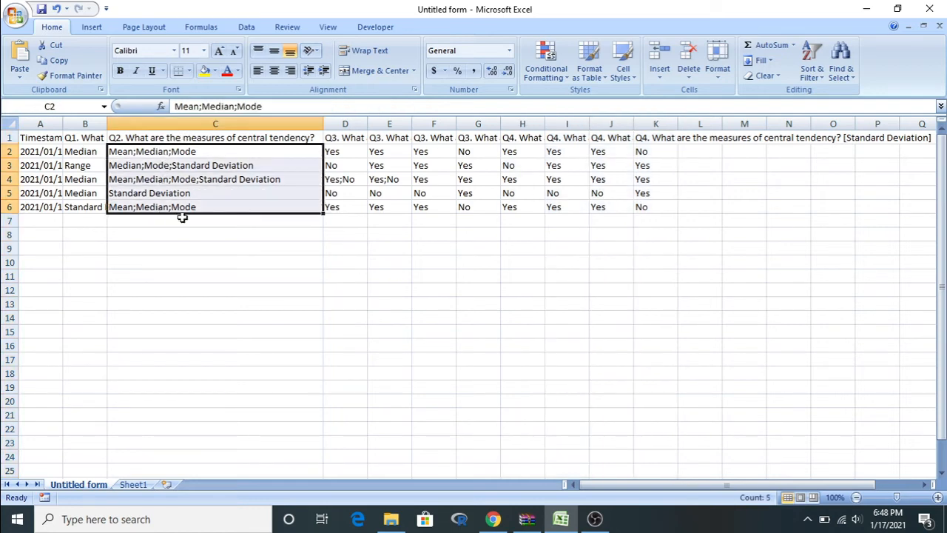
pyautogui.click(269, 233)
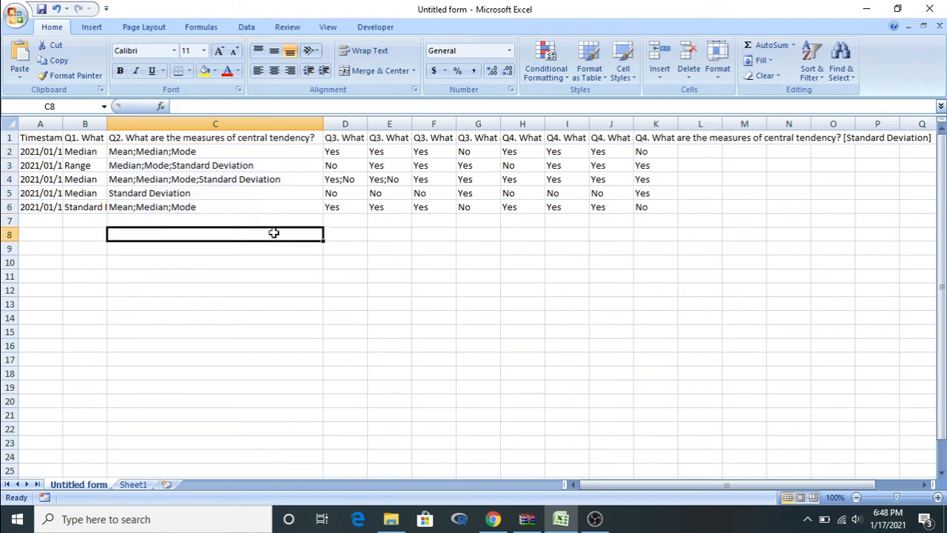
pyautogui.moveTo(237, 151); pyautogui.dragTo(237, 215)
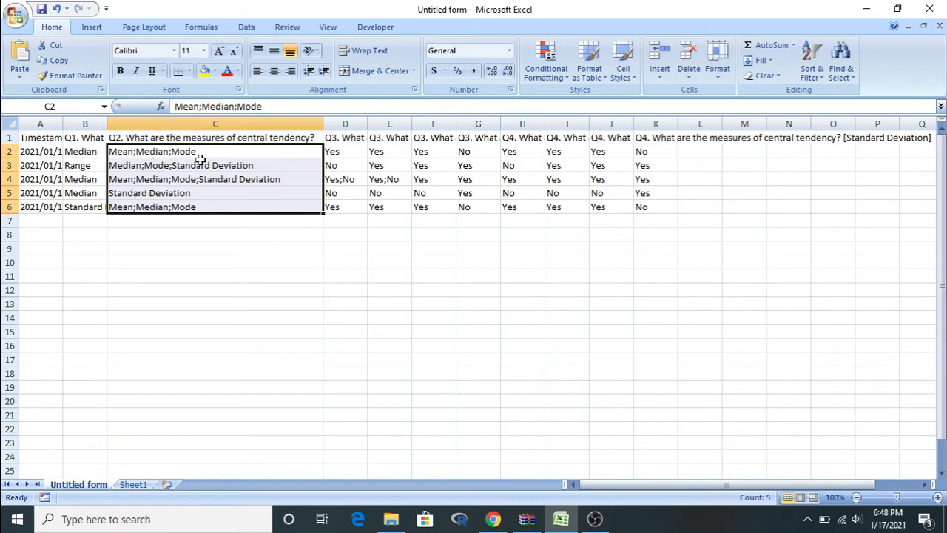
pyautogui.hotkey('ctrl', 'z')
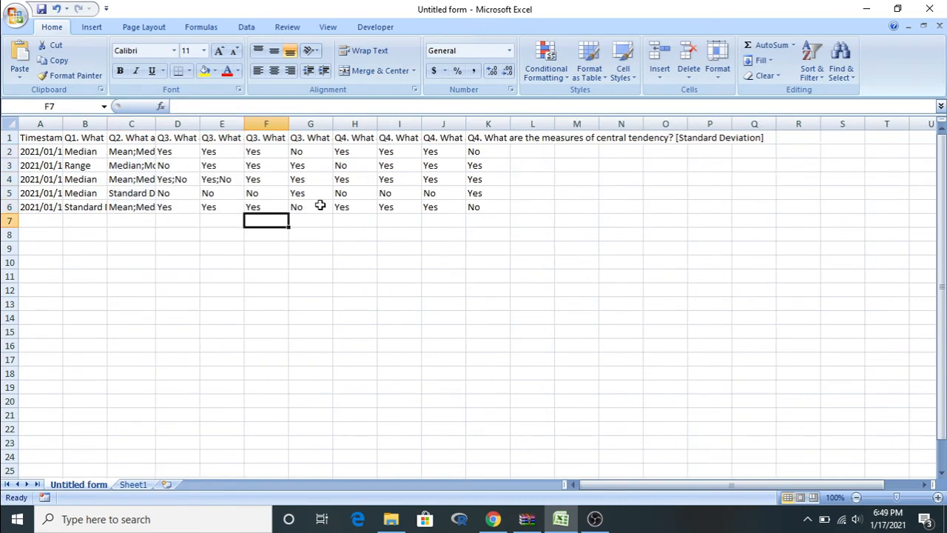
# Shorten the Q4 header in cell H1 to Mean, removing the question text and brackets
pyautogui.click(354, 141)
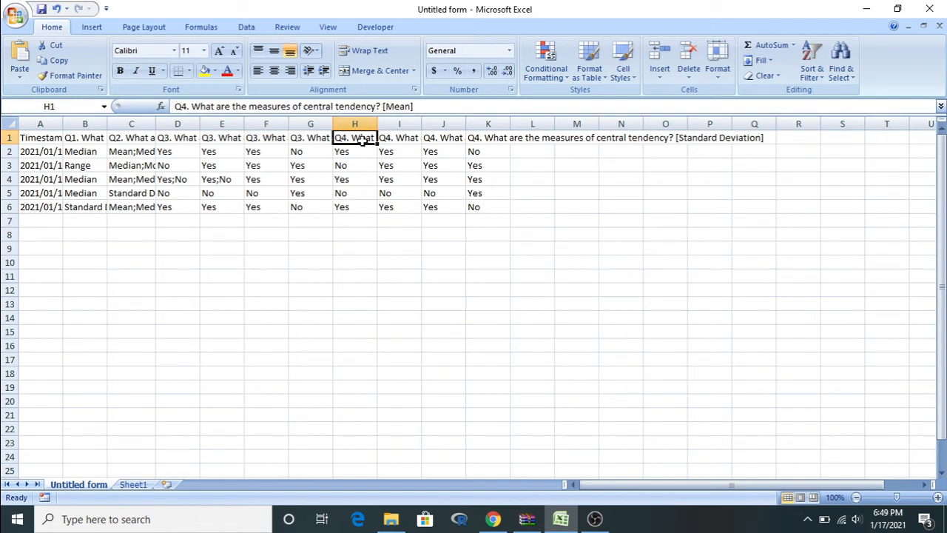
pyautogui.click(386, 106)
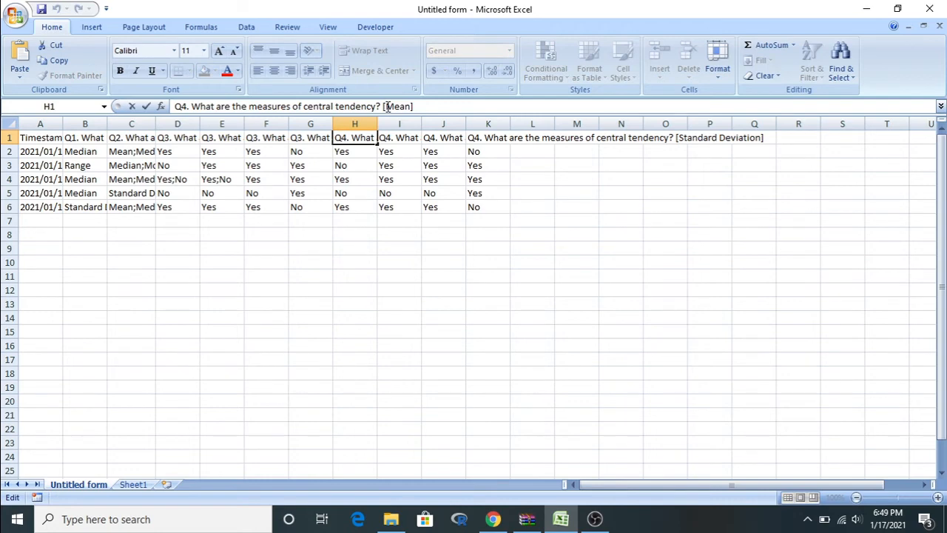
pyautogui.press('BackSpace')
pyautogui.press('BackSpace')
pyautogui.press('BackSpace')
pyautogui.press('BackSpace')
pyautogui.press('BackSpace')
pyautogui.press('BackSpace')
pyautogui.press('BackSpace')
pyautogui.press('BackSpace')
pyautogui.press('BackSpace')
pyautogui.press('BackSpace')
pyautogui.press('BackSpace')
pyautogui.press('BackSpace')
pyautogui.press('BackSpace')
pyautogui.press('BackSpace')
pyautogui.press('BackSpace')
pyautogui.press('BackSpace')
pyautogui.press('BackSpace')
pyautogui.press('BackSpace')
pyautogui.press('BackSpace')
pyautogui.press('BackSpace')
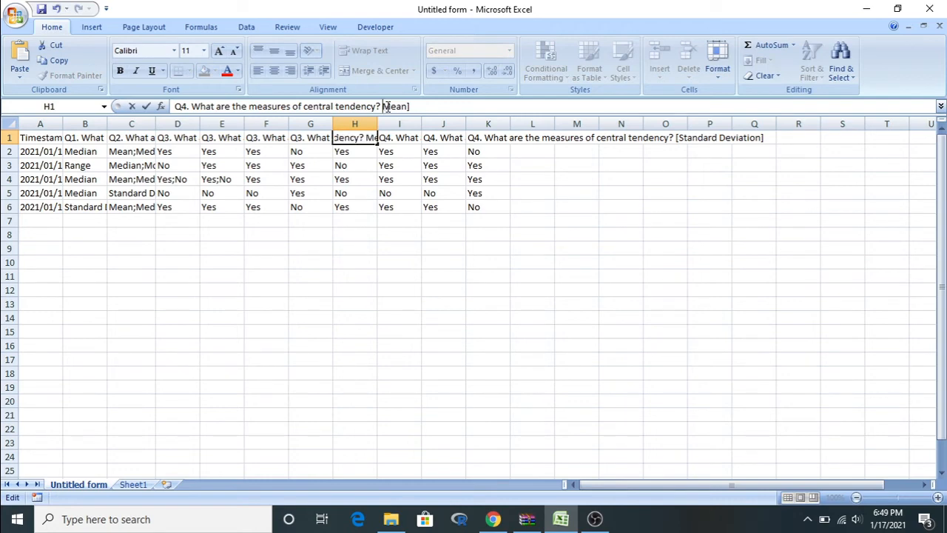
pyautogui.press('BackSpace')
pyautogui.press('BackSpace')
pyautogui.press('BackSpace')
pyautogui.press('BackSpace')
pyautogui.press('BackSpace')
pyautogui.press('BackSpace')
pyautogui.press('BackSpace')
pyautogui.press('BackSpace')
pyautogui.press('BackSpace')
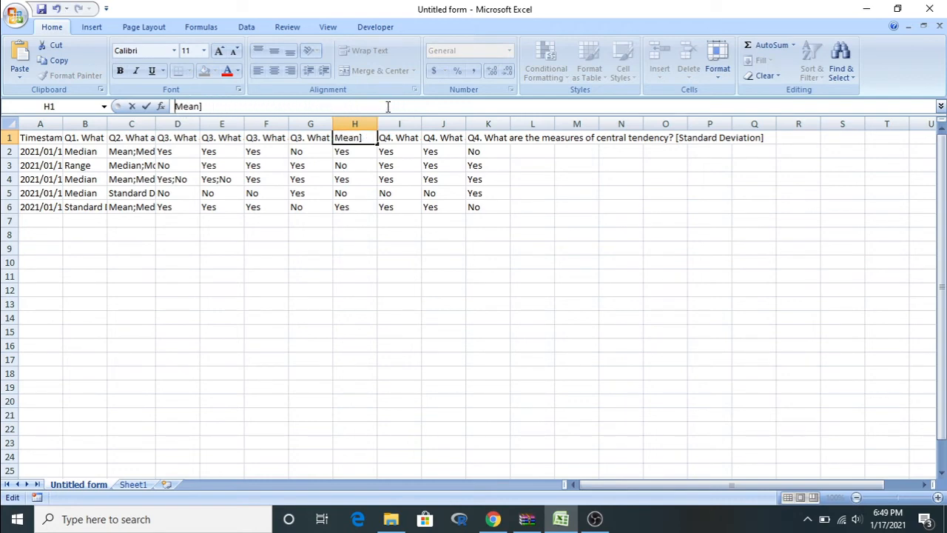
pyautogui.click(294, 106)
pyautogui.press('BackSpace')
pyautogui.click(392, 140)
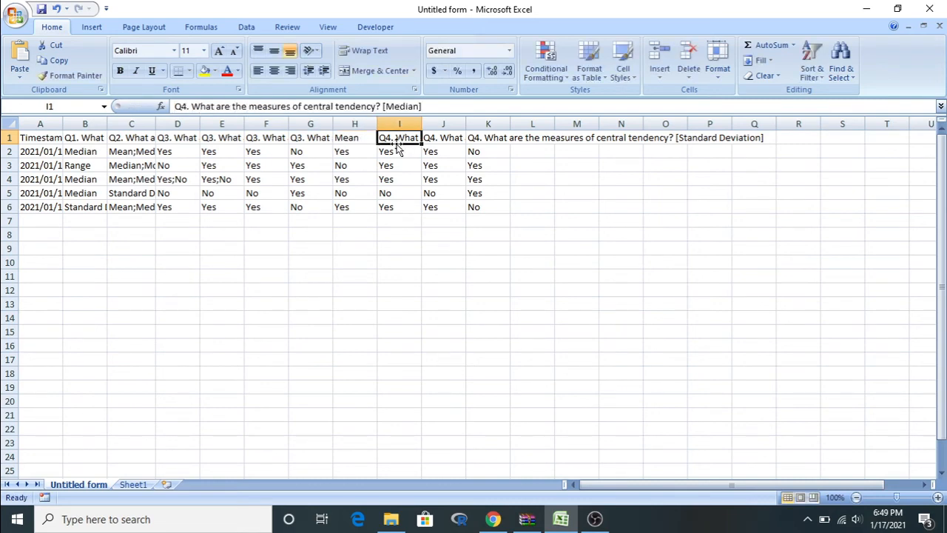
# Shorten the Q4 header in cell I1 to Median, removing the question text and brackets
pyautogui.click(385, 107)
pyautogui.press('BackSpace')
pyautogui.press('BackSpace')
pyautogui.press('BackSpace')
pyautogui.press('BackSpace')
pyautogui.press('BackSpace')
pyautogui.press('BackSpace')
pyautogui.press('BackSpace')
pyautogui.press('BackSpace')
pyautogui.press('BackSpace')
pyautogui.press('BackSpace')
pyautogui.press('BackSpace')
pyautogui.press('BackSpace')
pyautogui.press('BackSpace')
pyautogui.press('BackSpace')
pyautogui.press('BackSpace')
pyautogui.press('BackSpace')
pyautogui.press('BackSpace')
pyautogui.press('BackSpace')
pyautogui.press('BackSpace')
pyautogui.press('BackSpace')
pyautogui.press('BackSpace')
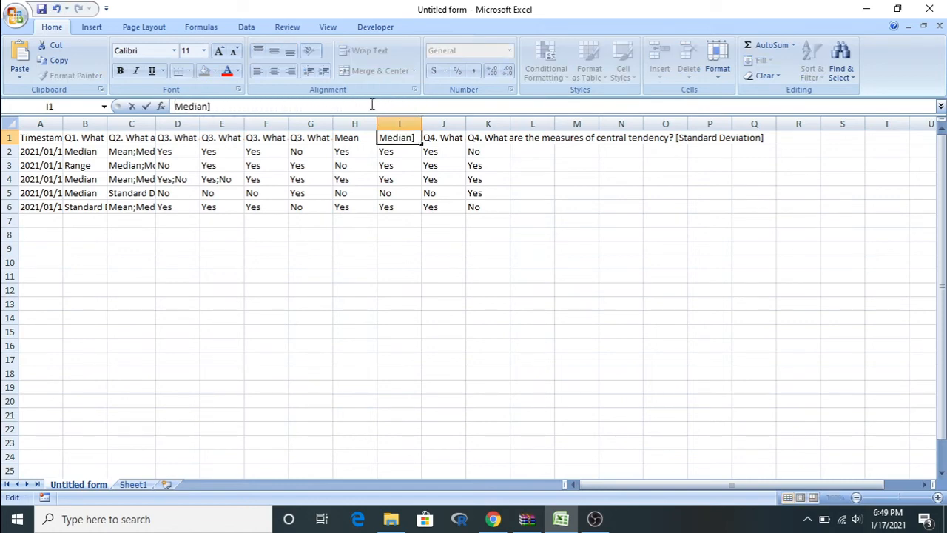
pyautogui.press('BackSpace')
pyautogui.click(432, 139)
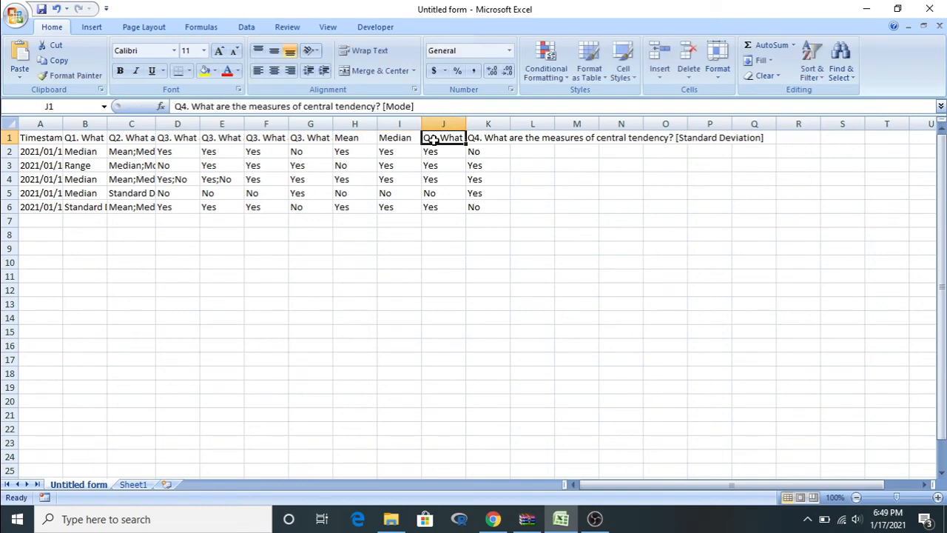
# Shorten the Q4 header in cell J1 to Mode, removing the question text and brackets
pyautogui.click(384, 106)
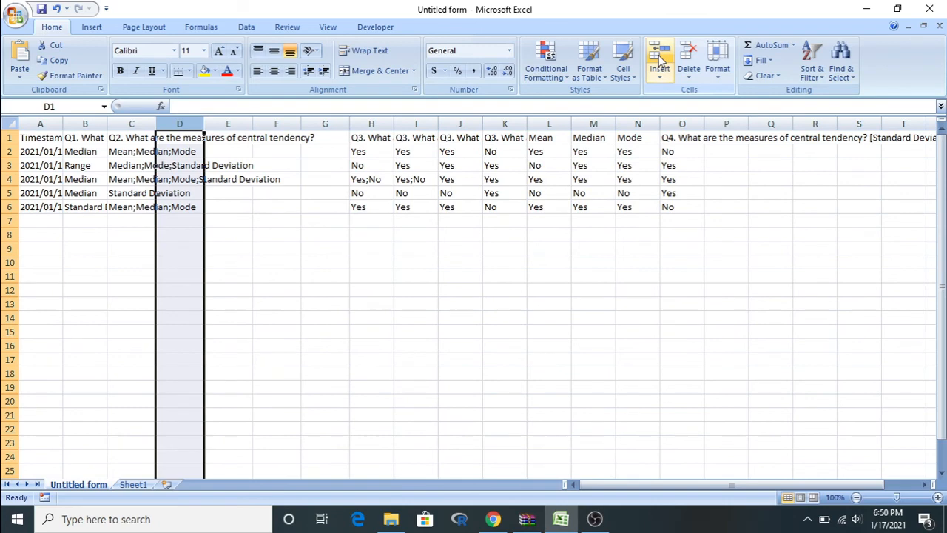
# Insert six blank columns between the Q2 and Q3 responses and widen column C to fit its text
pyautogui.click(660, 59)
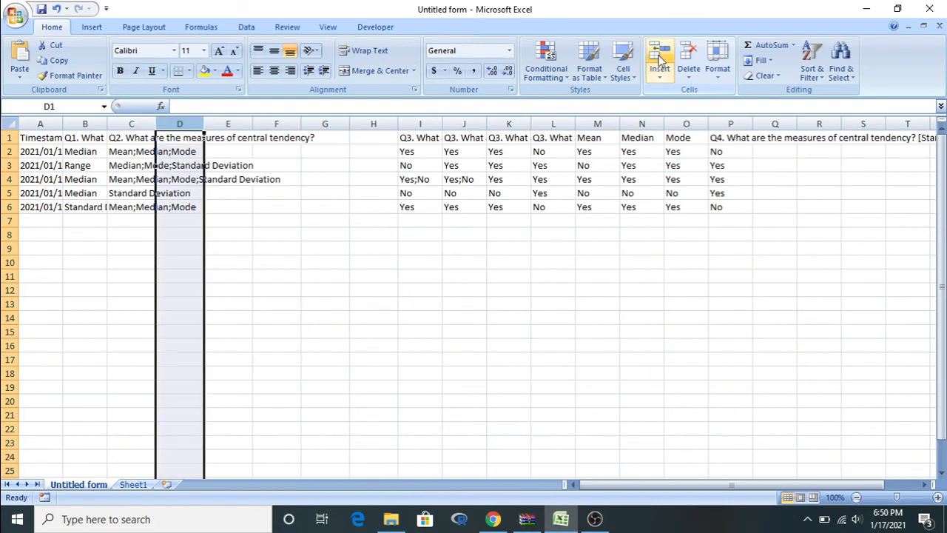
pyautogui.click(660, 60)
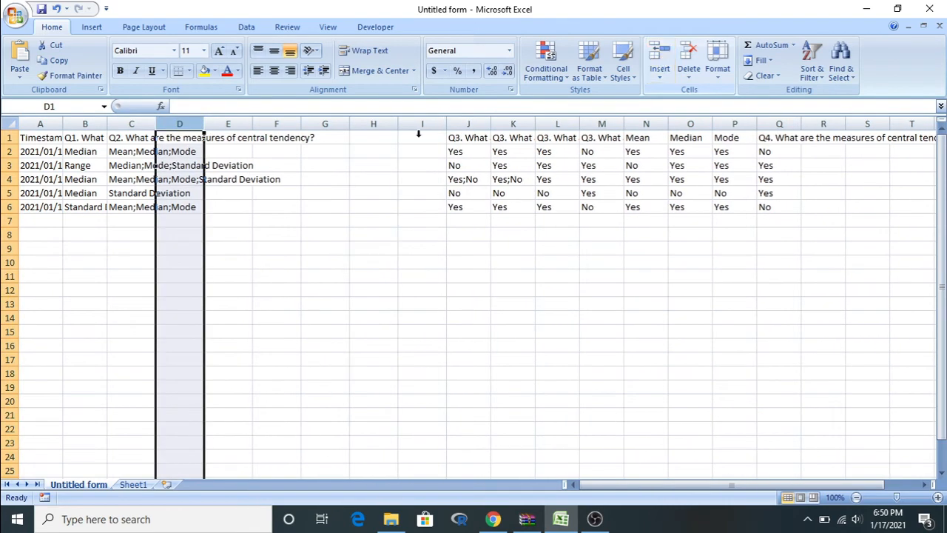
pyautogui.click(317, 152)
pyautogui.doubleClick(156, 123)
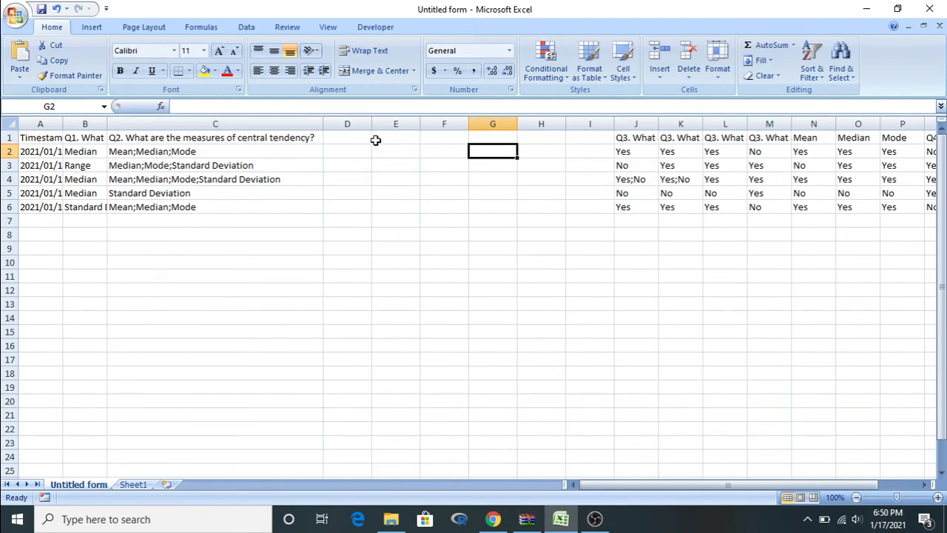
# Enter the headers Mean, Median and Mode in cells D1, E1 and F1 beside the Q2 responses
pyautogui.click(361, 139)
pyautogui.write('Mean')
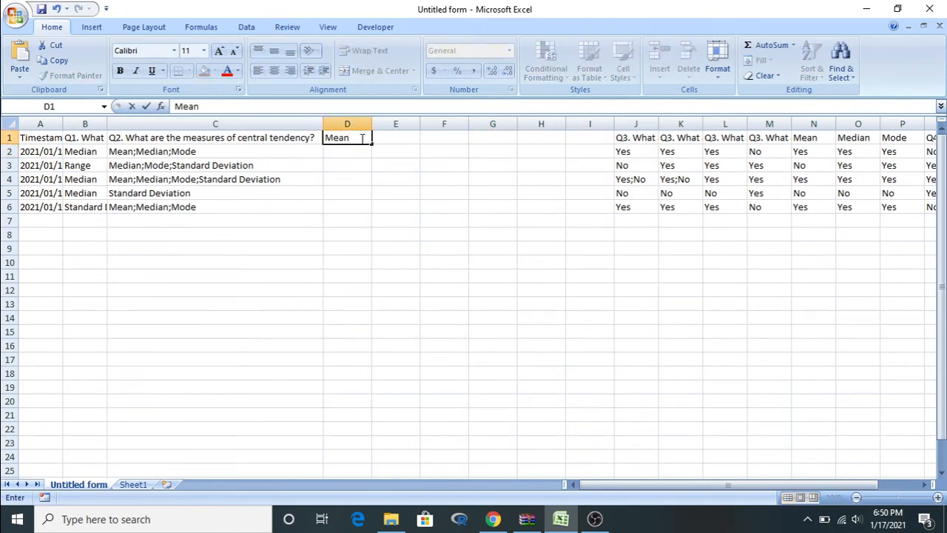
pyautogui.press('Tab')
pyautogui.write('M')
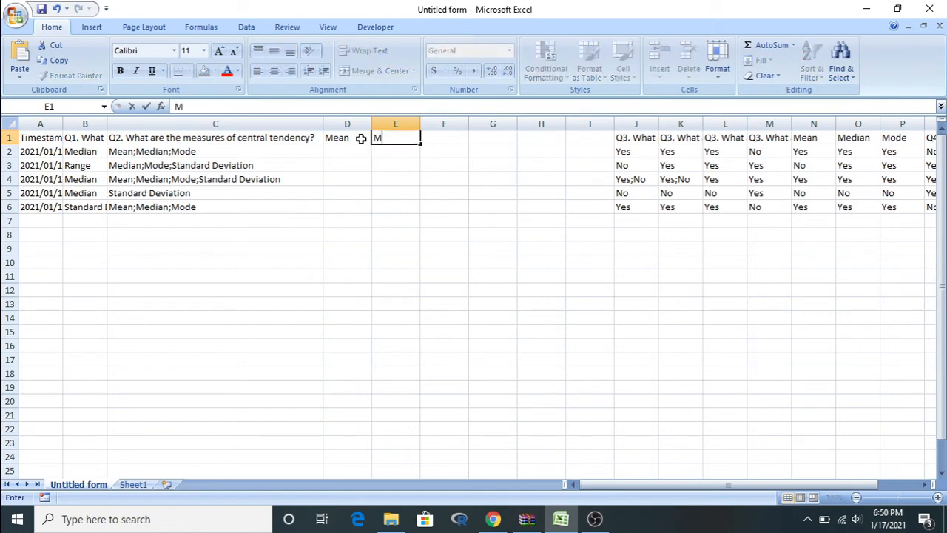
pyautogui.write('edian')
pyautogui.press('Tab')
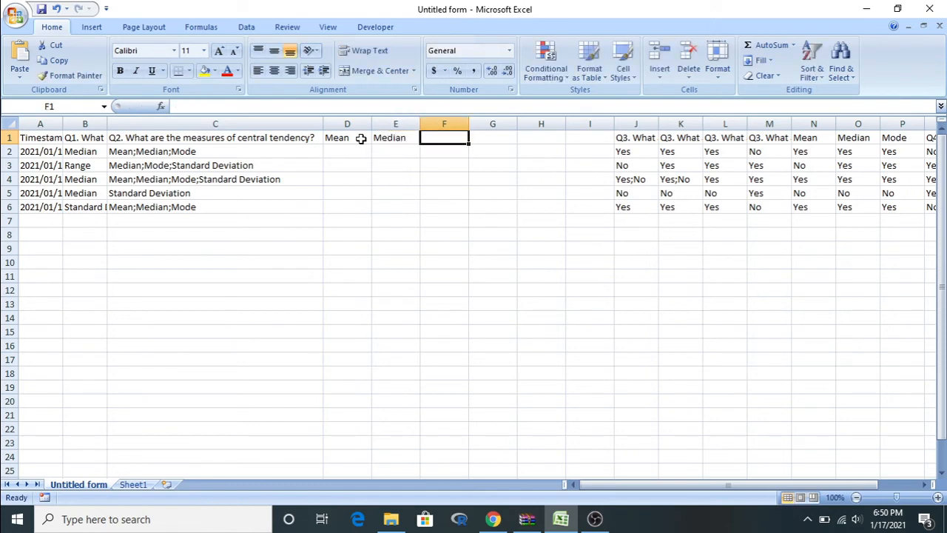
pyautogui.write('Mode')
pyautogui.press('Tab')
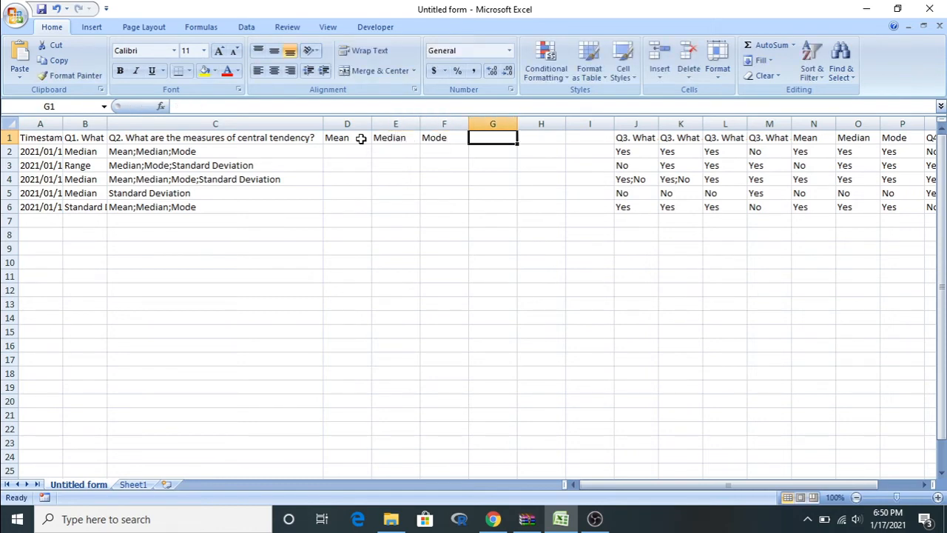
# Enter the header Standard Deviation in cell G1 and fit column G to its width
pyautogui.write('Standard')
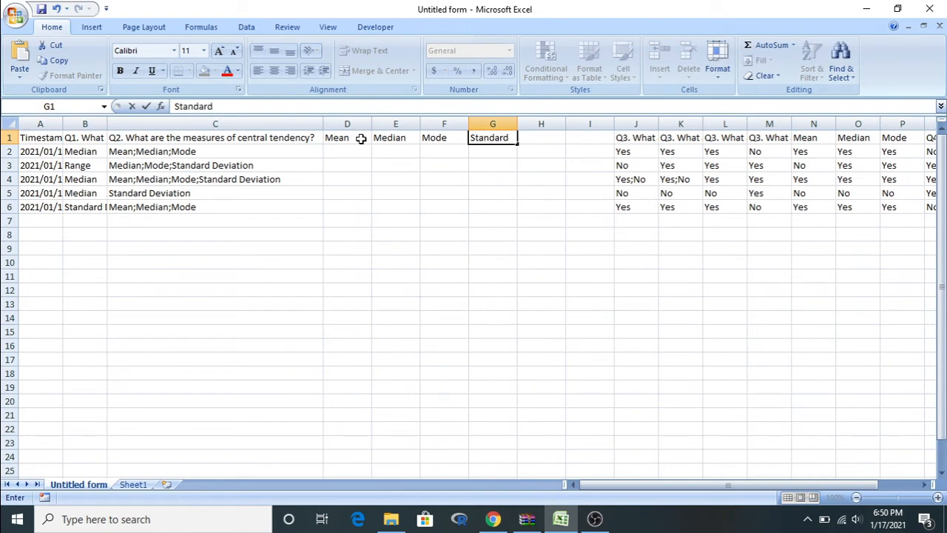
pyautogui.write(' Deviation')
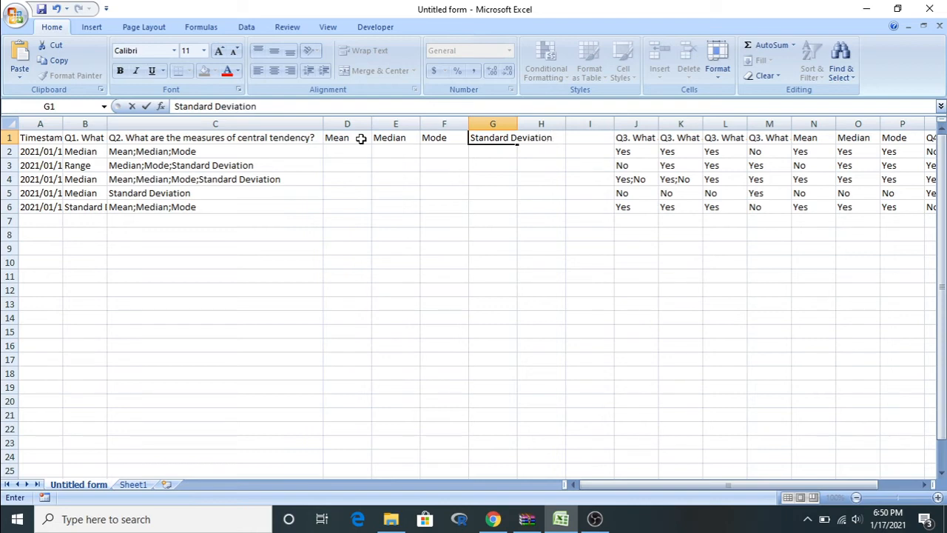
pyautogui.click(511, 123)
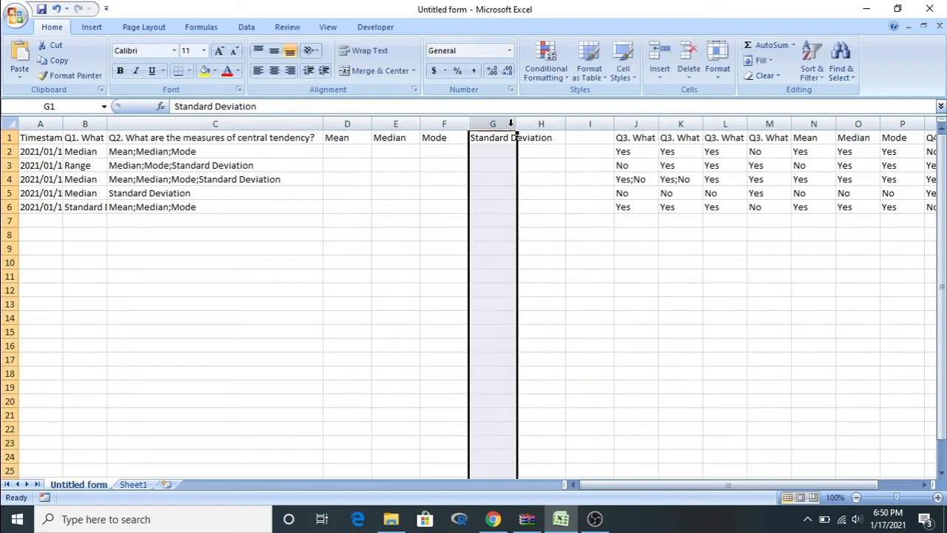
pyautogui.doubleClick(517, 124)
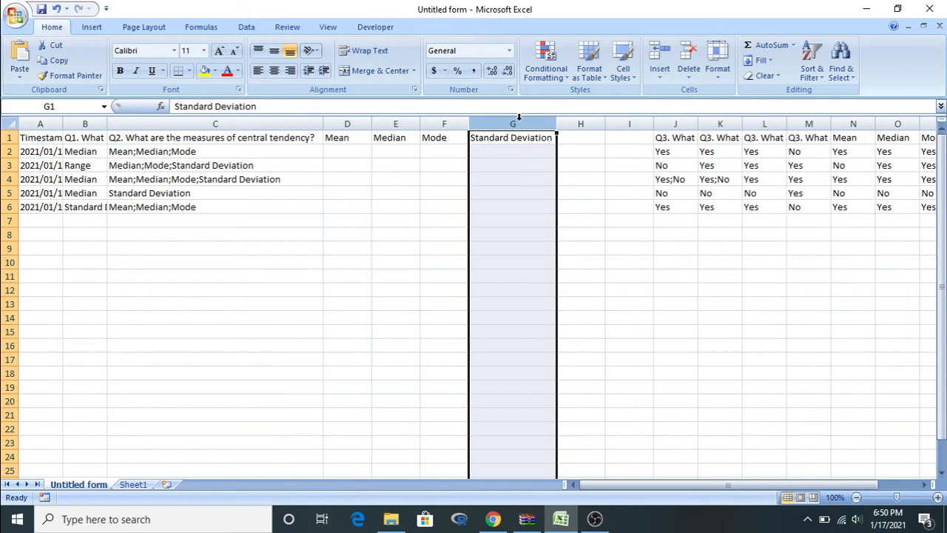
# Enter the formula =ISNUMBER(SEARCH("Mean",C2)) in cell D2 to test the first Q2 response for Mean
pyautogui.click(363, 151)
pyautogui.write('=')
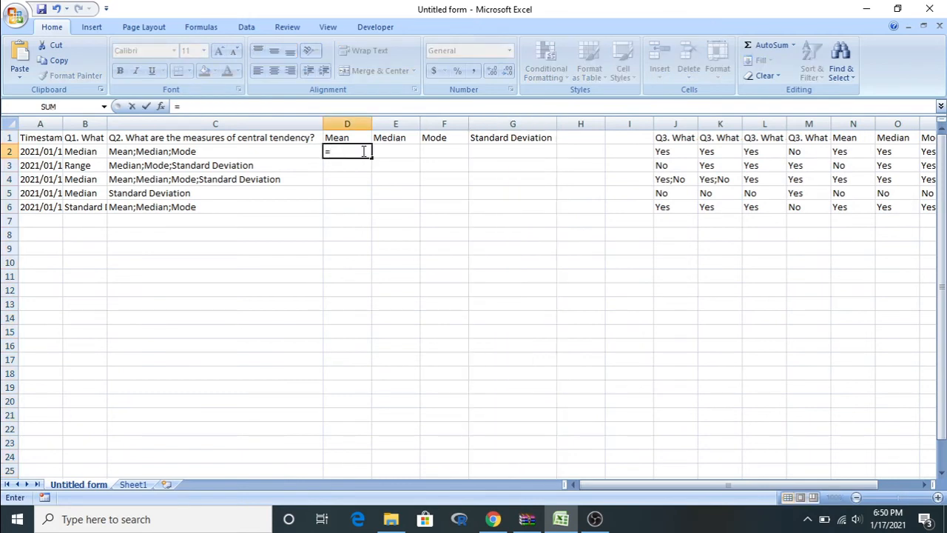
pyautogui.write('is')
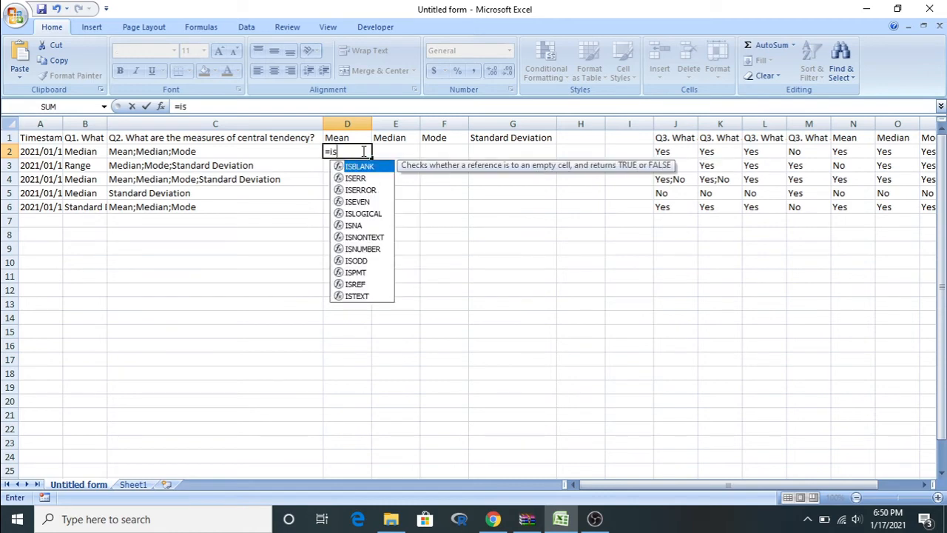
pyautogui.write('nu')
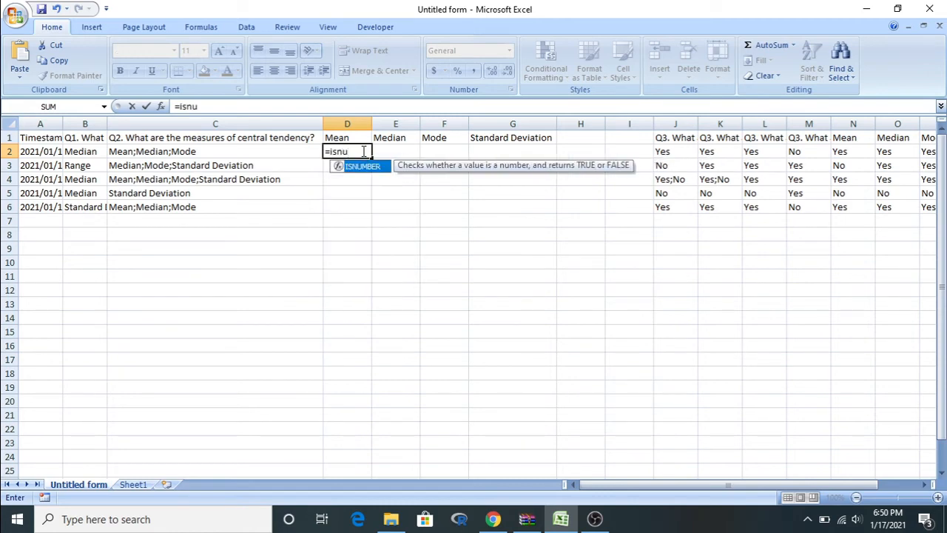
pyautogui.press('Tab')
pyautogui.write('se')
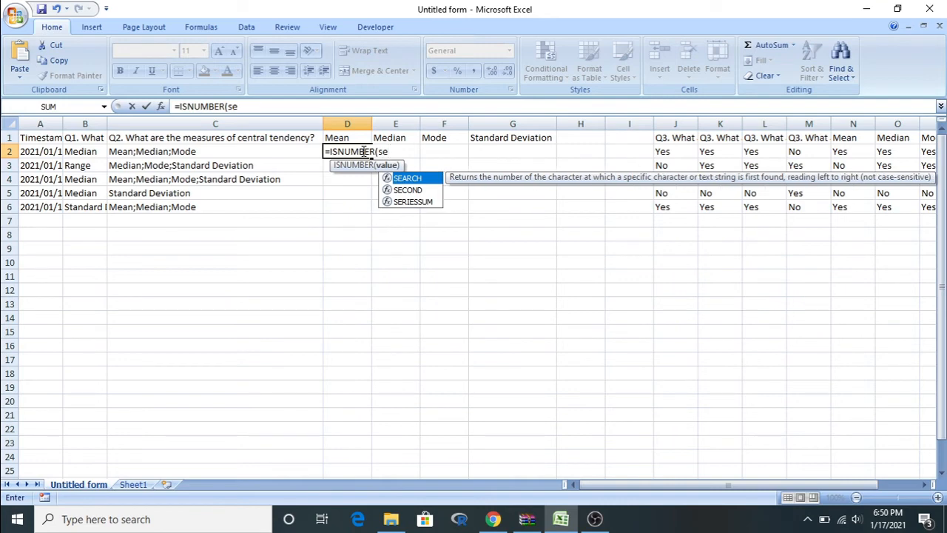
pyautogui.press('Tab')
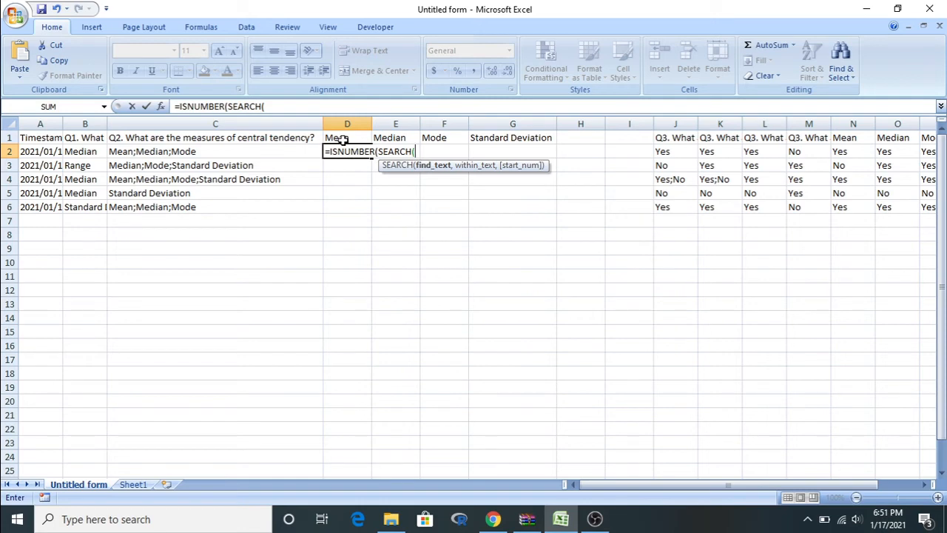
pyautogui.write('"M')
pyautogui.write('an')
pyautogui.press('BackSpace')
pyautogui.press('BackSpace')
pyautogui.write('ean",')
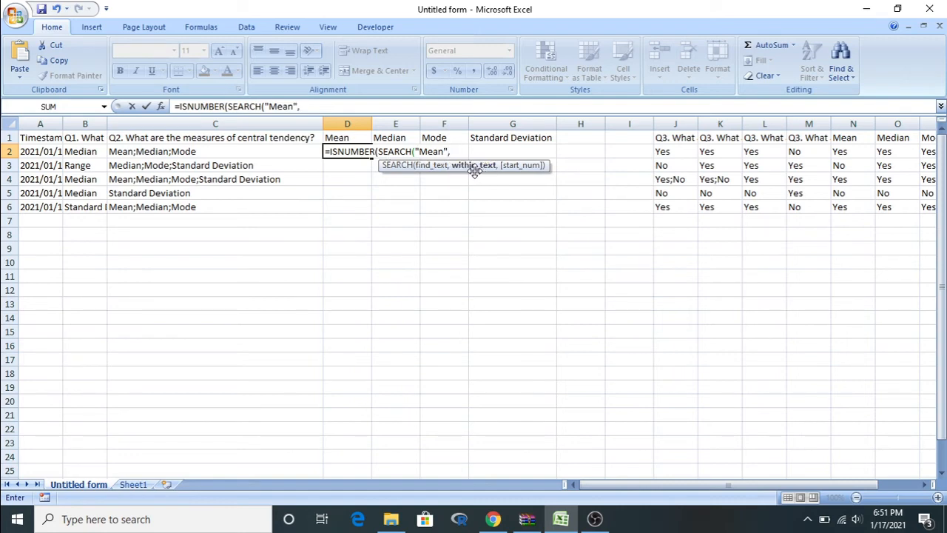
pyautogui.click(231, 154)
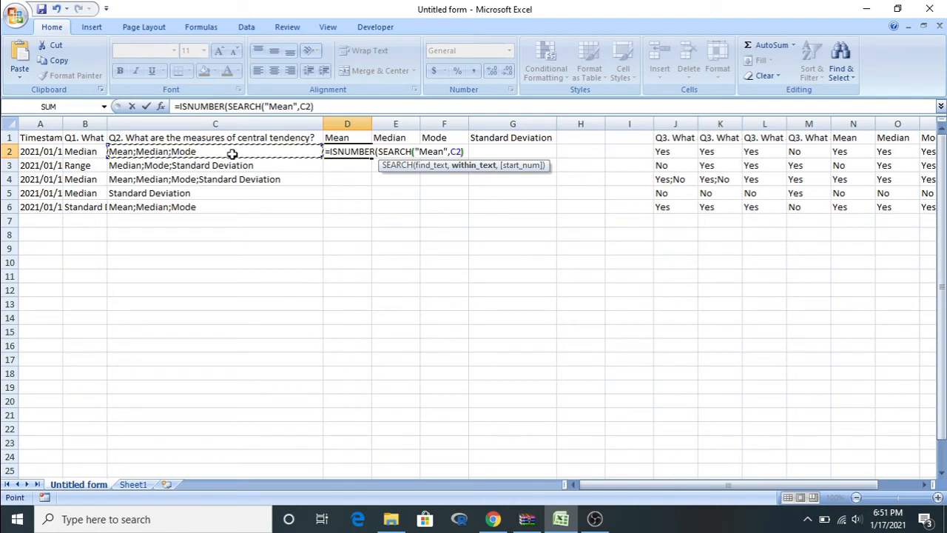
pyautogui.write('))')
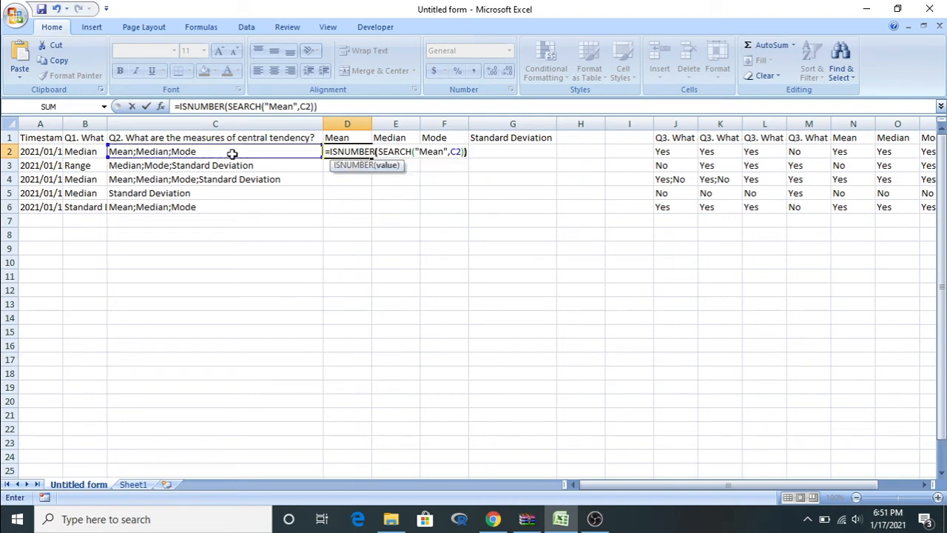
pyautogui.press('Return')
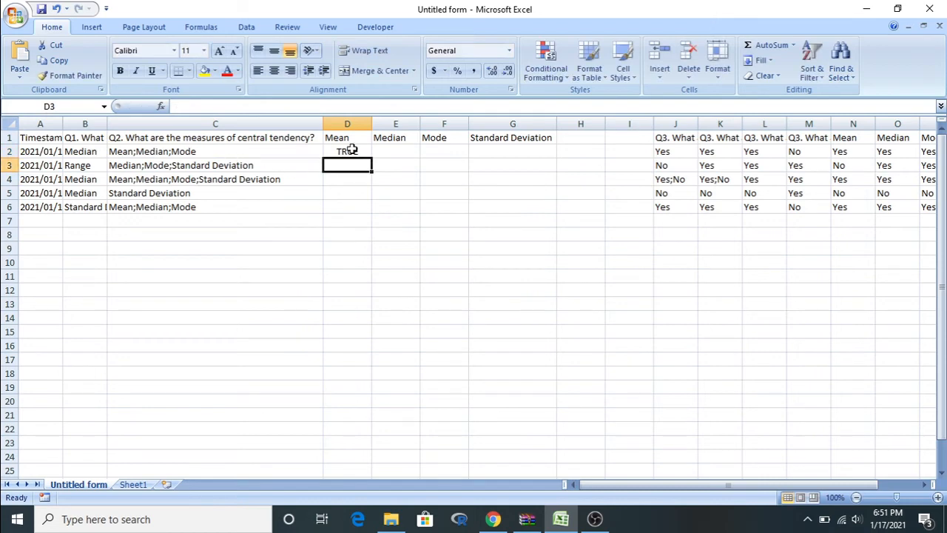
# Wrap the D2 formula in an IF returning text: =IF(ISNUMBER(SEARCH("Mean",C2)),"Yes","No")
pyautogui.click(301, 151)
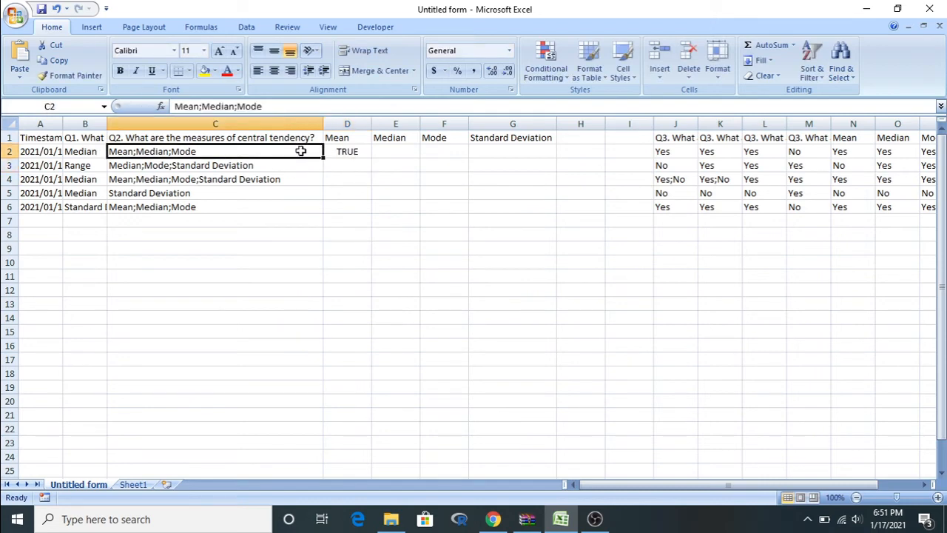
pyautogui.click(339, 153)
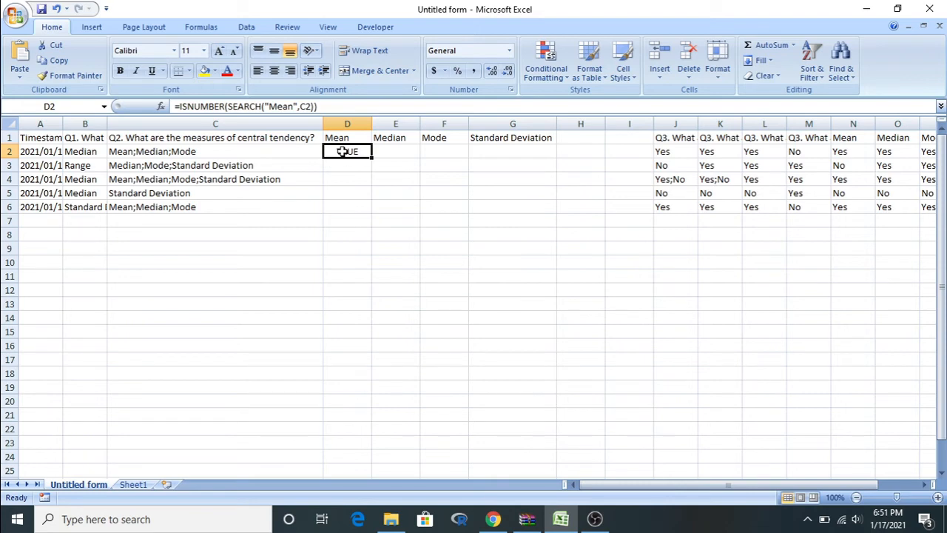
pyautogui.doubleClick(342, 152)
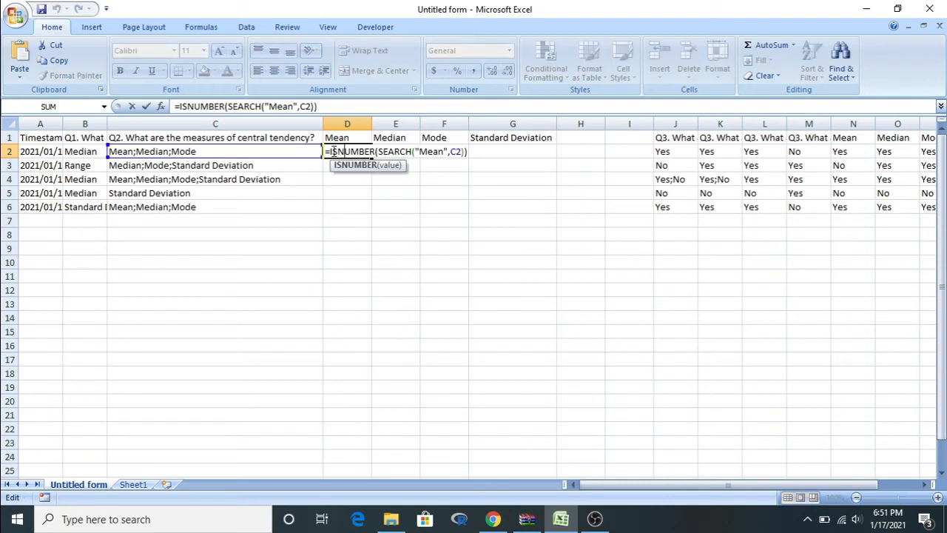
pyautogui.click(331, 151)
pyautogui.click(331, 151)
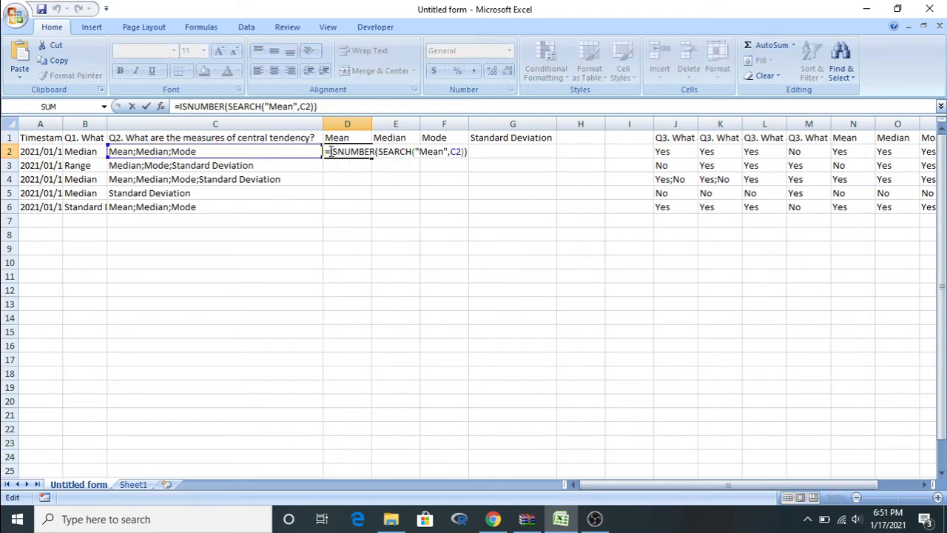
pyautogui.write('if')
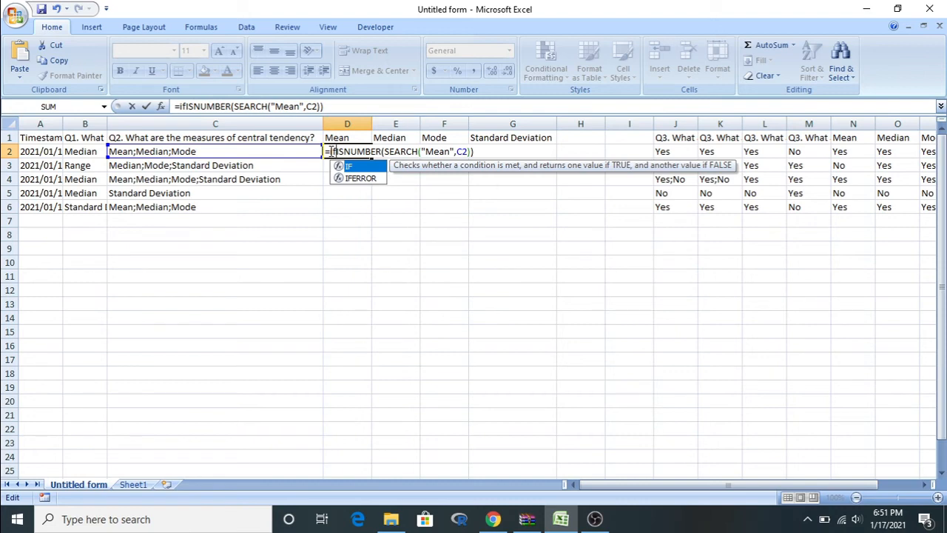
pyautogui.press('Tab')
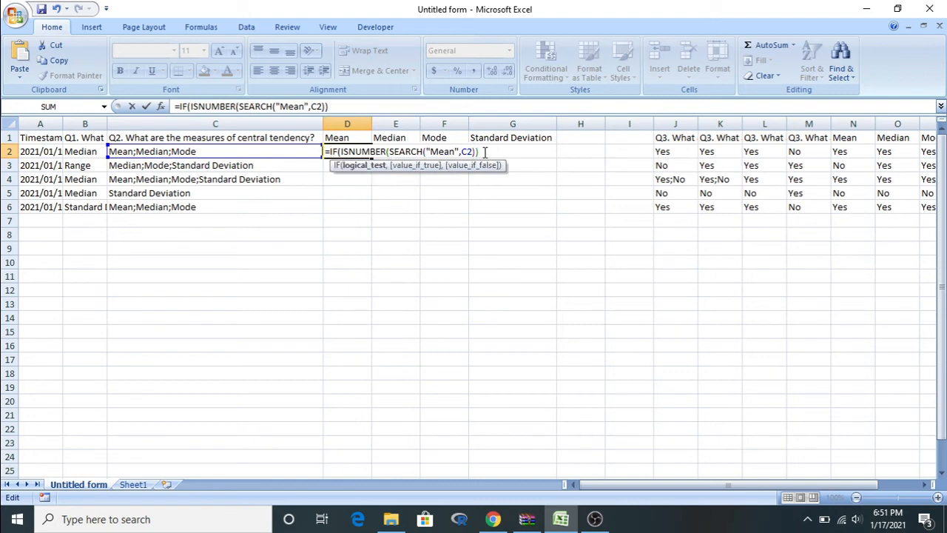
pyautogui.write(',')
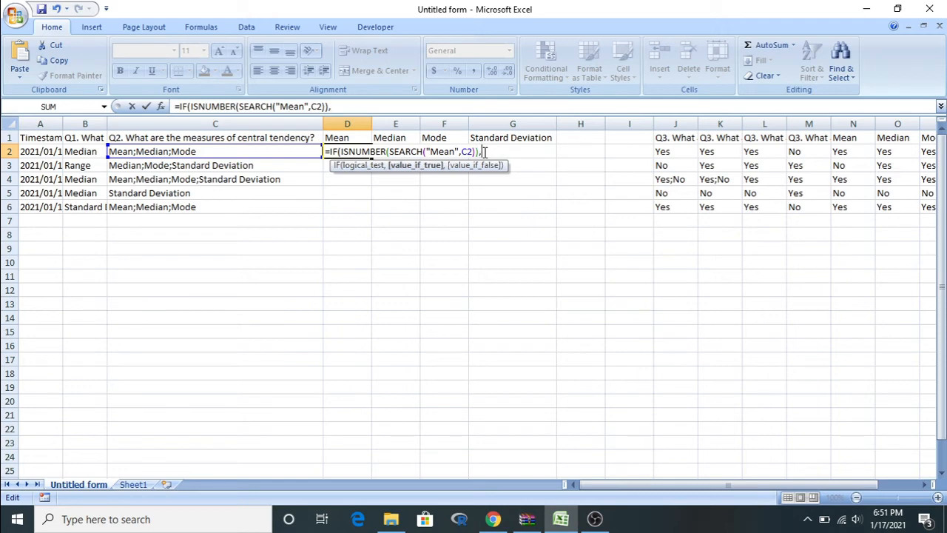
pyautogui.write('"')
pyautogui.write('Ye')
pyautogui.write('s)')
pyautogui.press('BackSpace')
pyautogui.press('BackSpace')
pyautogui.write('",')
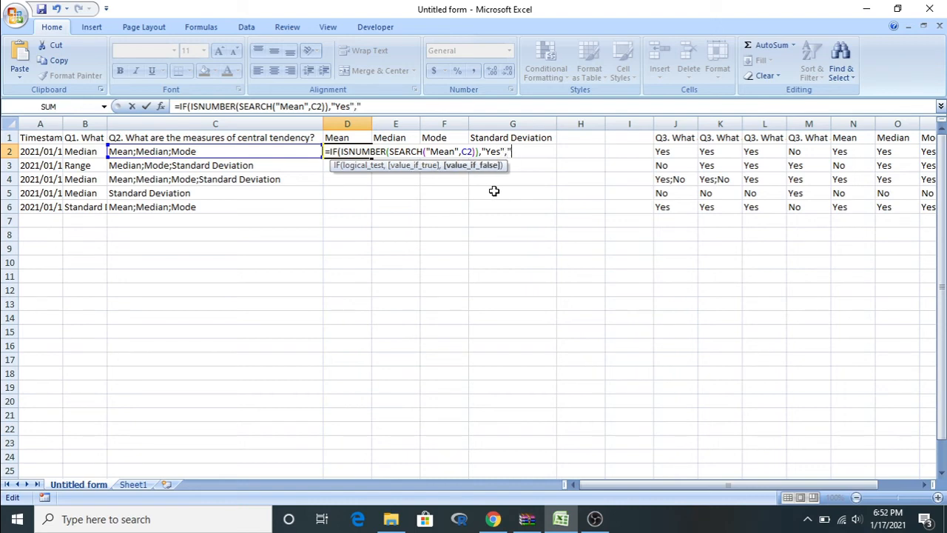
pyautogui.write('"No")')
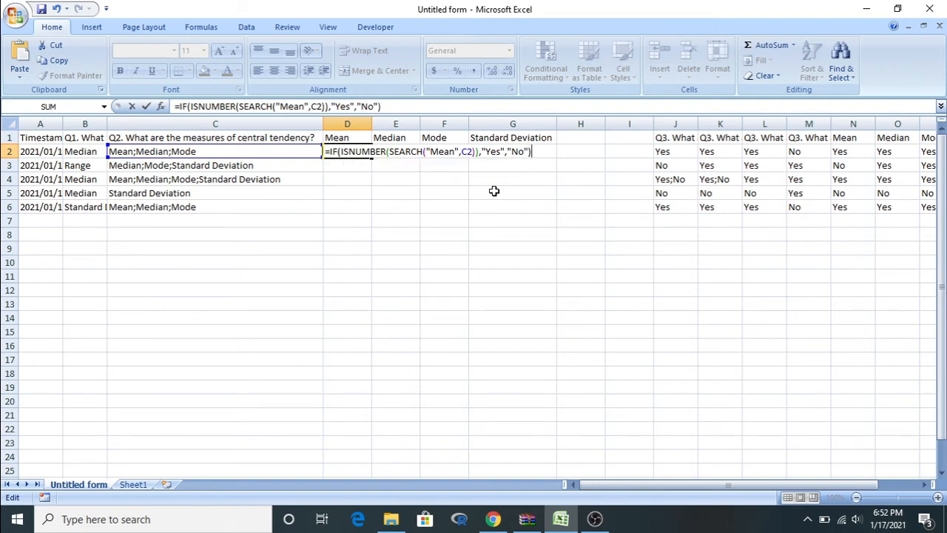
pyautogui.press('Return')
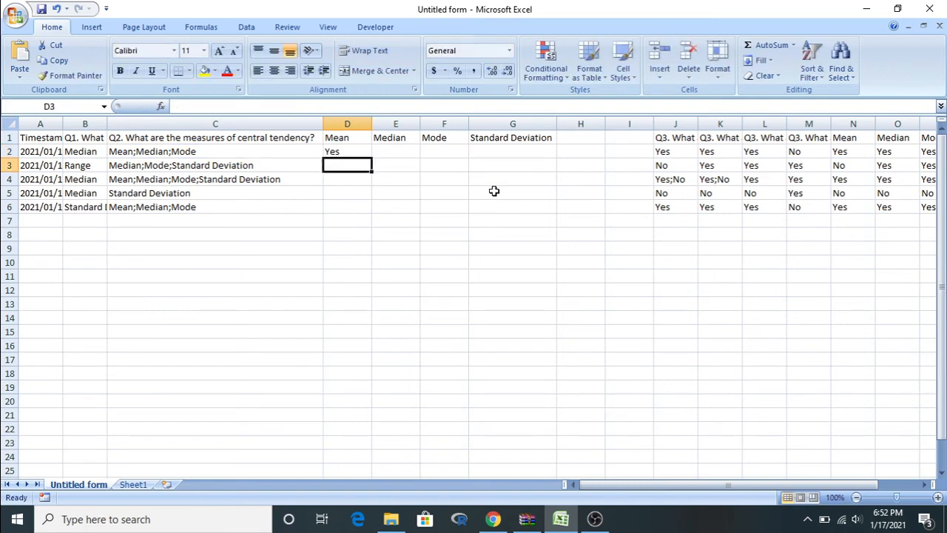
# Fill the Mean formula from D2 down to D6 for all Q2 responses
pyautogui.click(355, 152)
pyautogui.moveTo(371, 158); pyautogui.dragTo(368, 213)
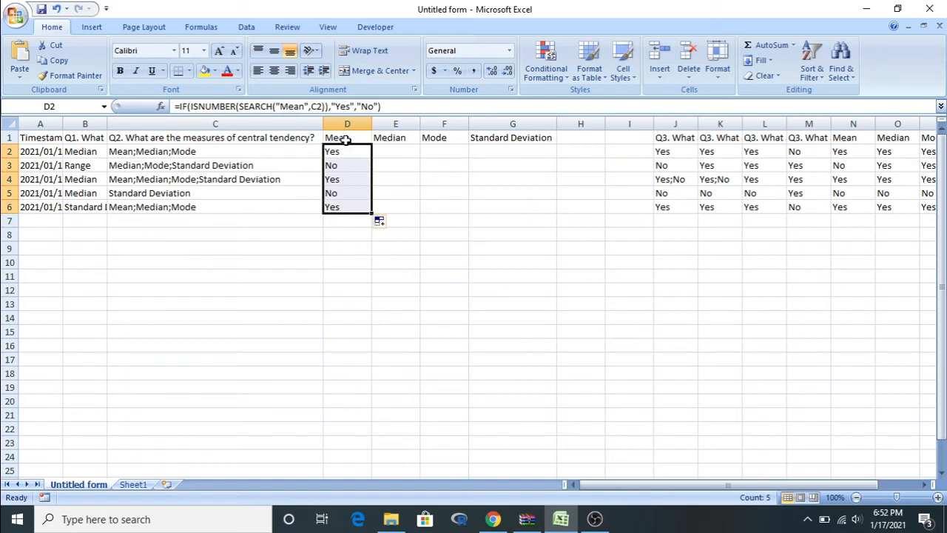
# Copy the Mean formula from D2 into cell E2 under the Median header
pyautogui.click(398, 153)
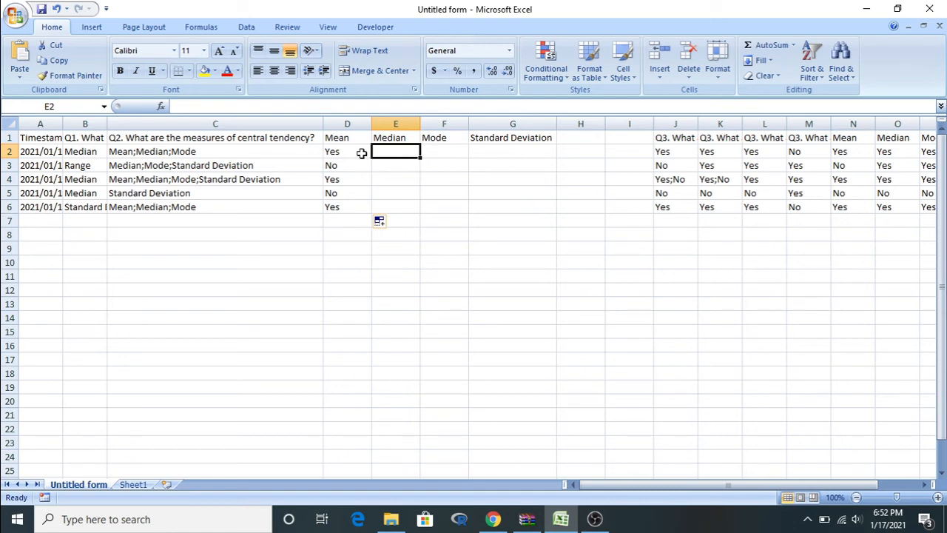
pyautogui.click(339, 151)
pyautogui.hotkey('ctrl', 'c')
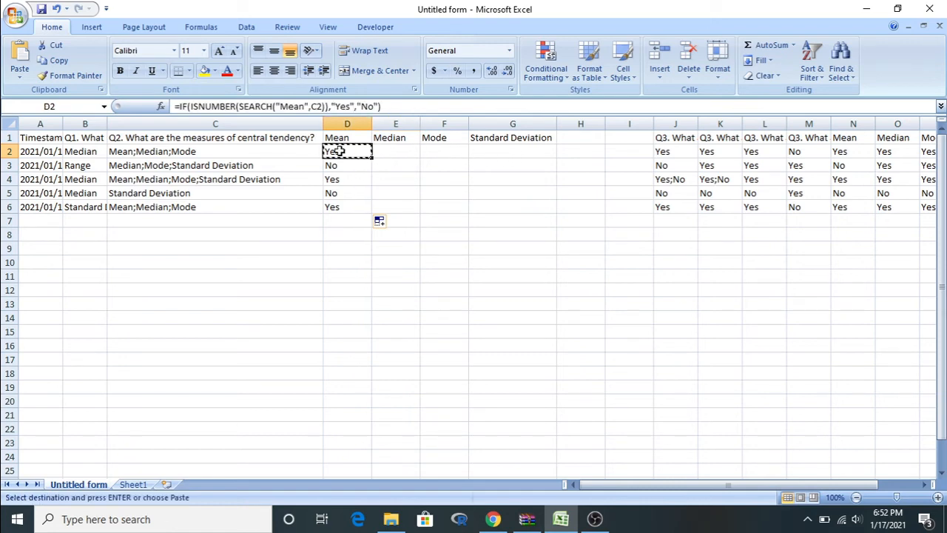
pyautogui.click(385, 153)
pyautogui.hotkey('ctrl', 'v')
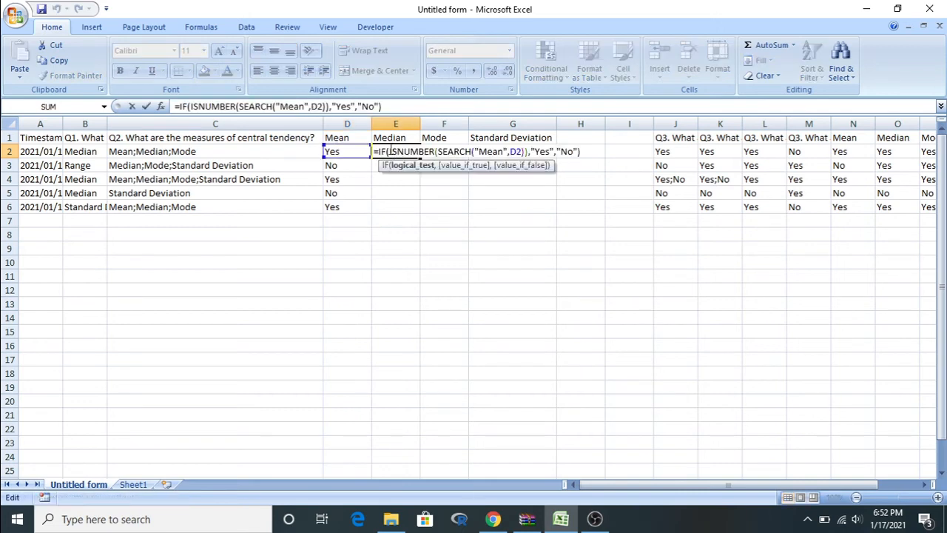
# Point the SEARCH in the E2 formula at the Q2 response in cell C2
pyautogui.click(320, 106)
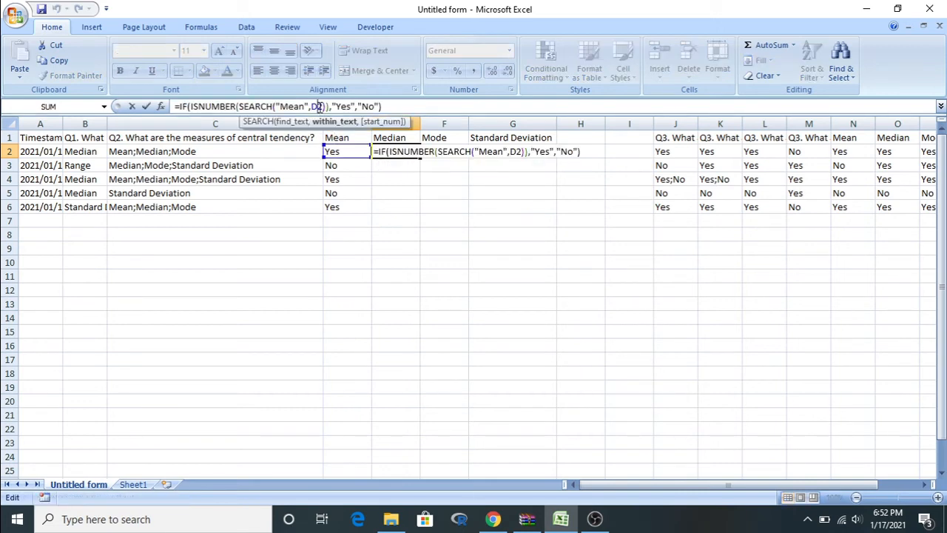
pyautogui.press('BackSpace')
pyautogui.write('c')
pyautogui.click(208, 153)
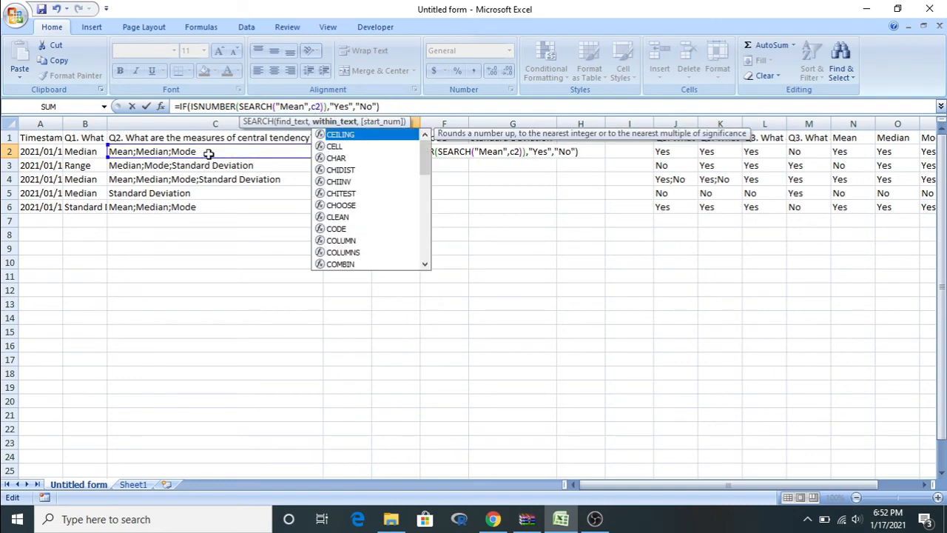
# Change the search text in the E2 formula to "Median" and enter the formula
pyautogui.click(305, 106)
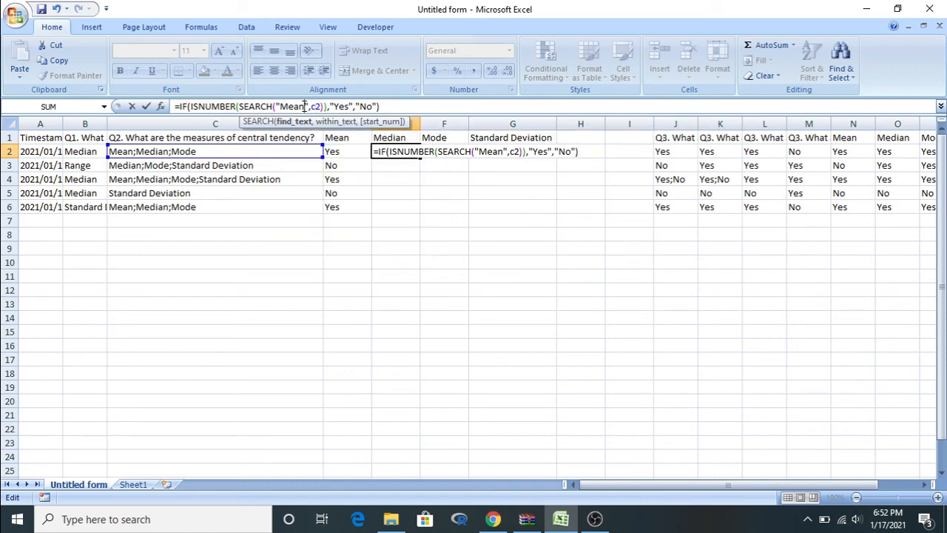
pyautogui.press('BackSpace')
pyautogui.press('BackSpace')
pyautogui.press('BackSpace')
pyautogui.write('edian')
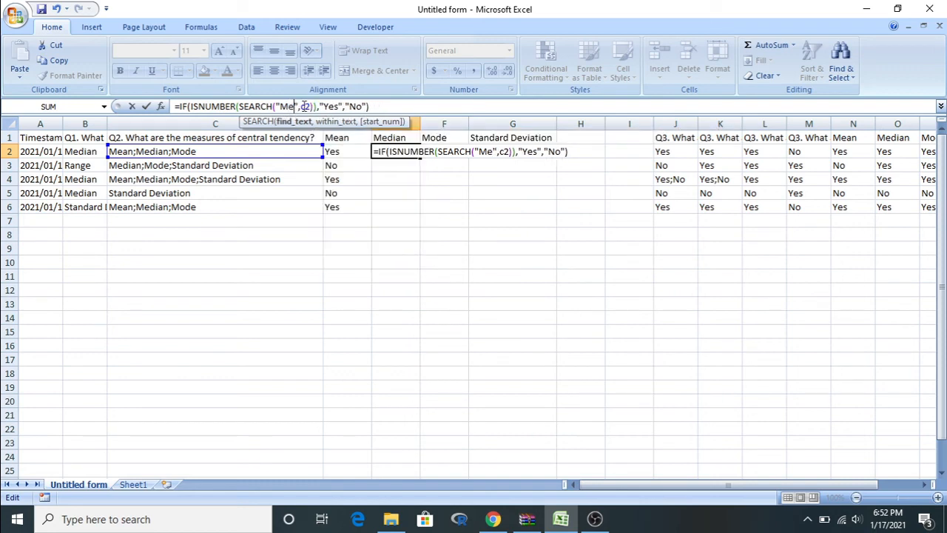
pyautogui.press('Return')
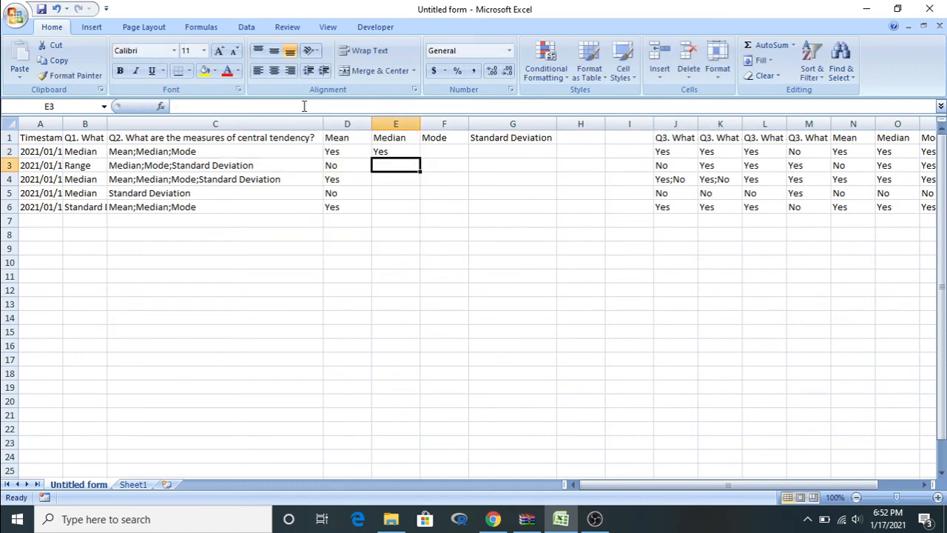
pyautogui.click(412, 151)
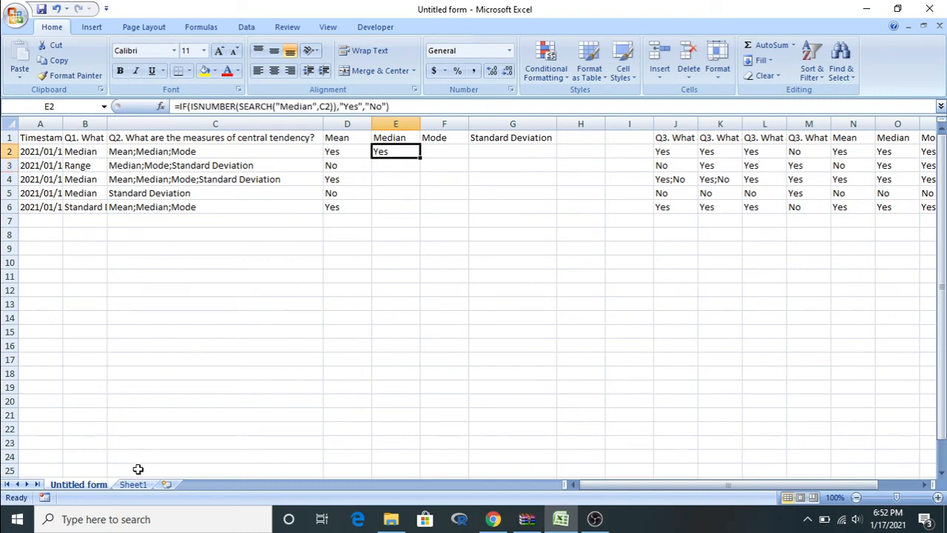
# Examine the finished Mean, Median, Mode and Standard Deviation formulas for Q2 on Sheet1
pyautogui.click(134, 485)
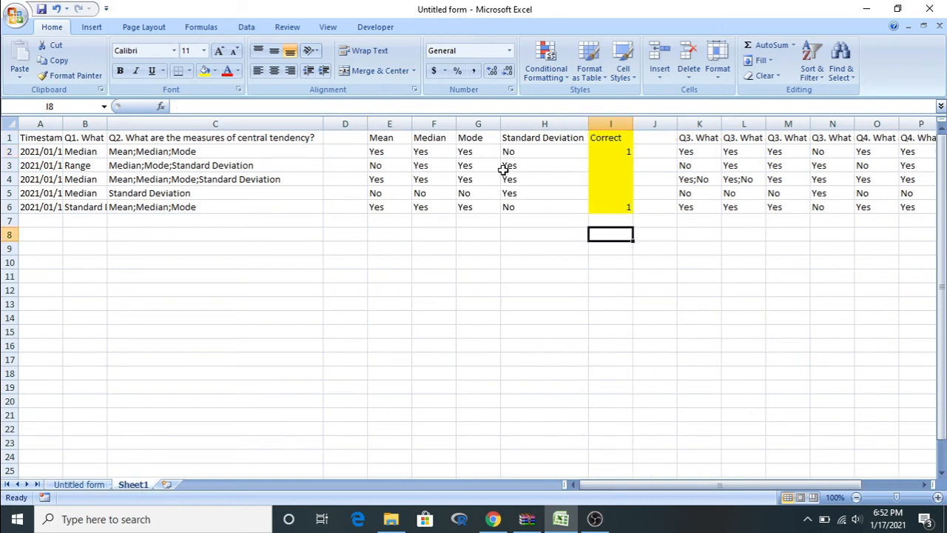
pyautogui.click(379, 153)
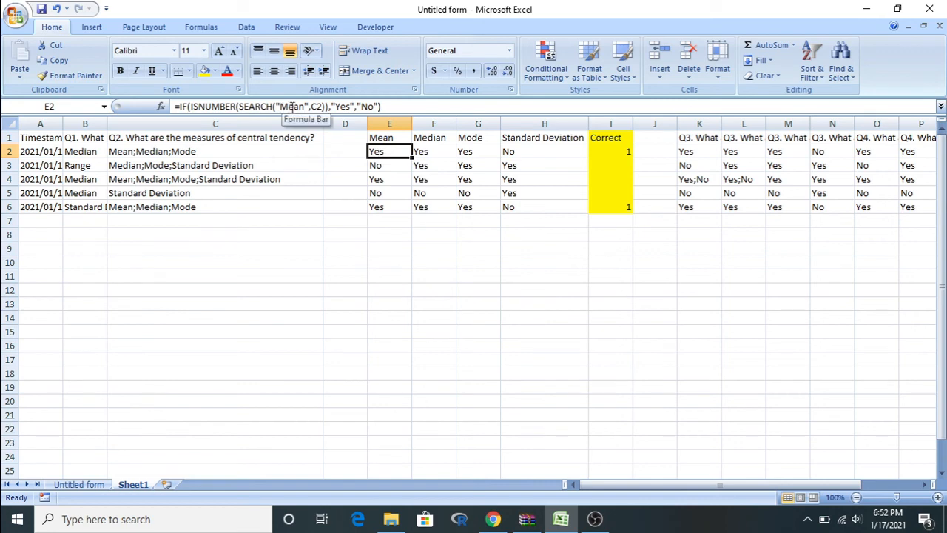
pyautogui.click(429, 152)
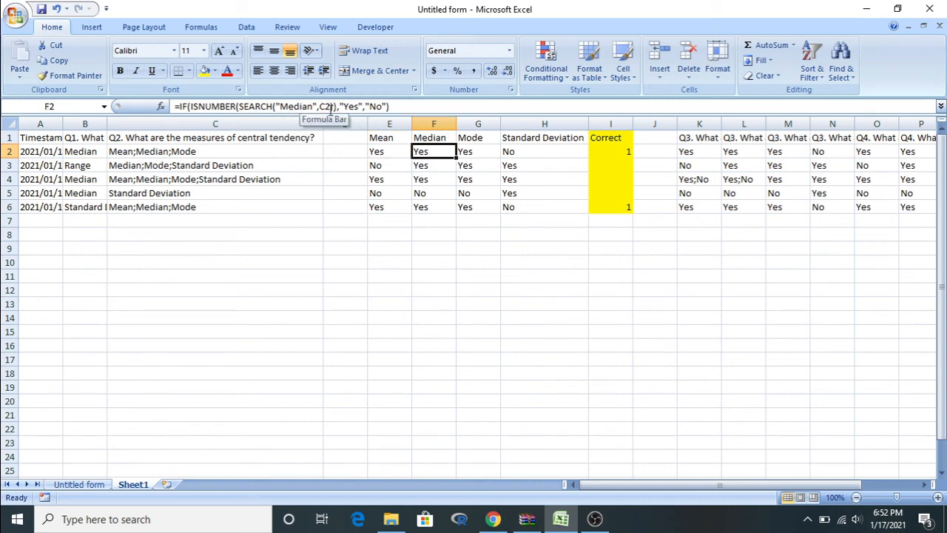
pyautogui.click(465, 149)
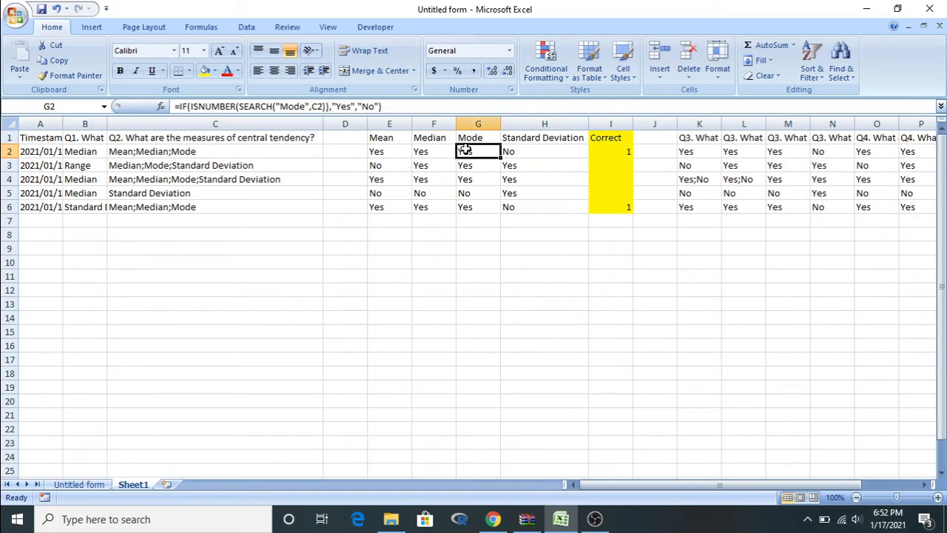
pyautogui.click(514, 153)
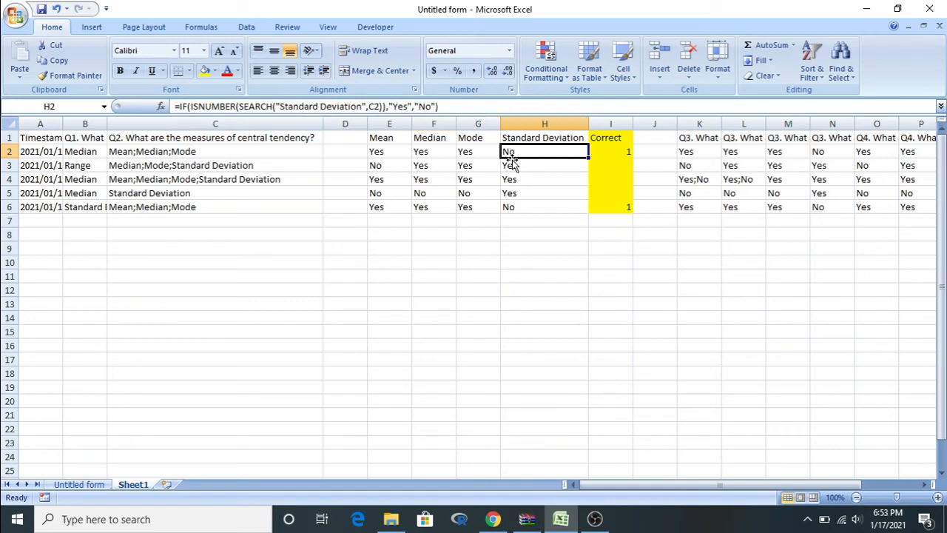
pyautogui.click(537, 191)
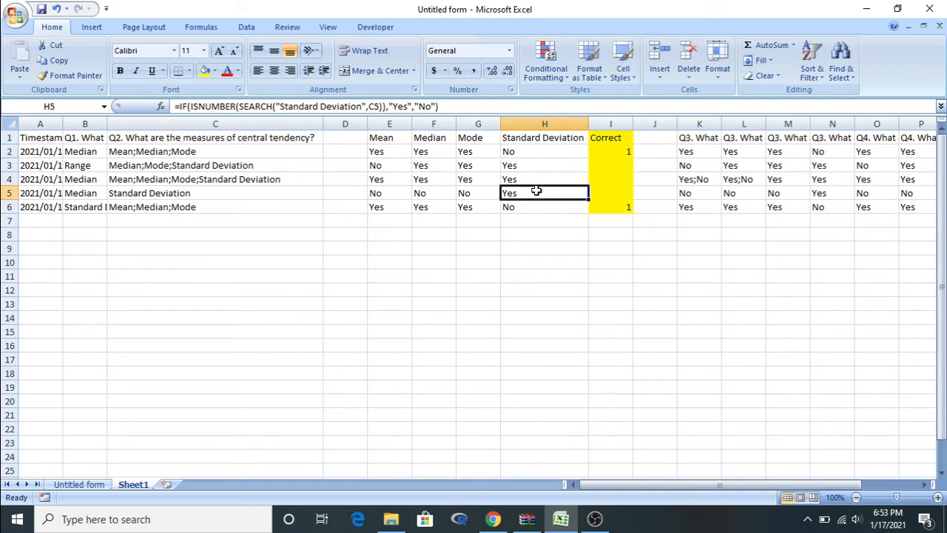
pyautogui.click(526, 234)
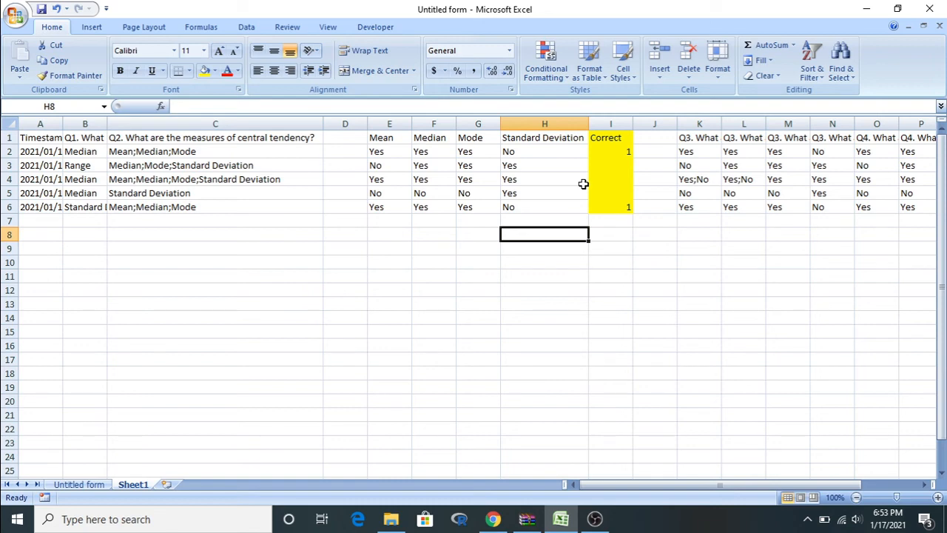
# Clear the existing formula from cell I2 under the Correct header on Sheet1
pyautogui.click(614, 147)
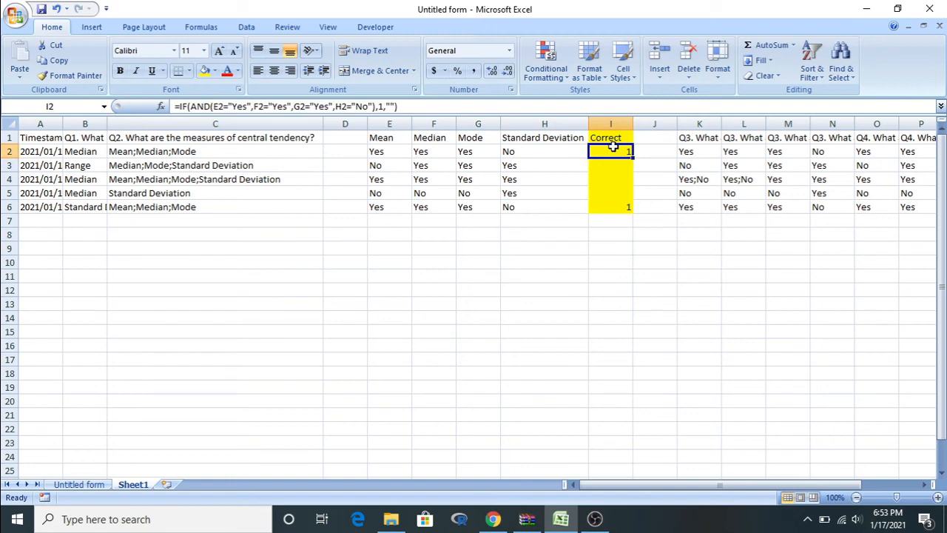
pyautogui.doubleClick(614, 147)
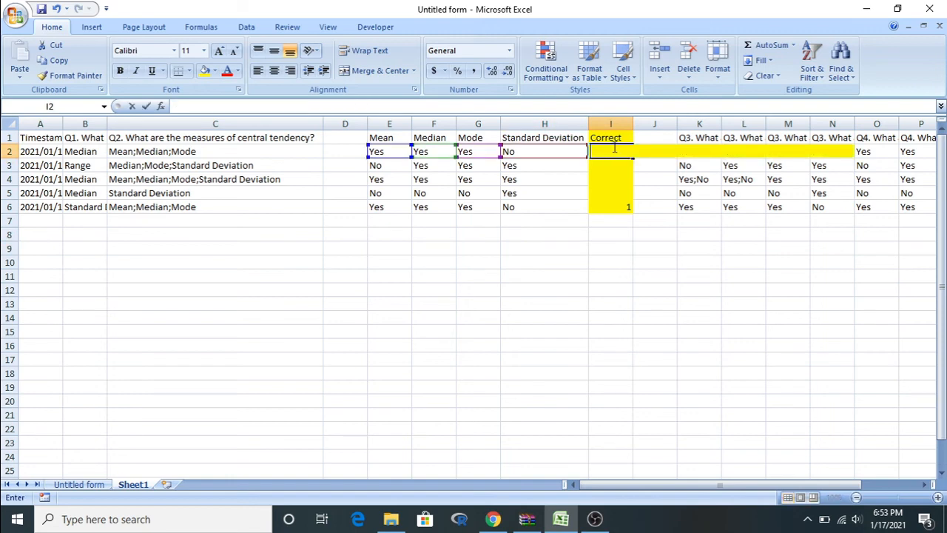
pyautogui.click(601, 283)
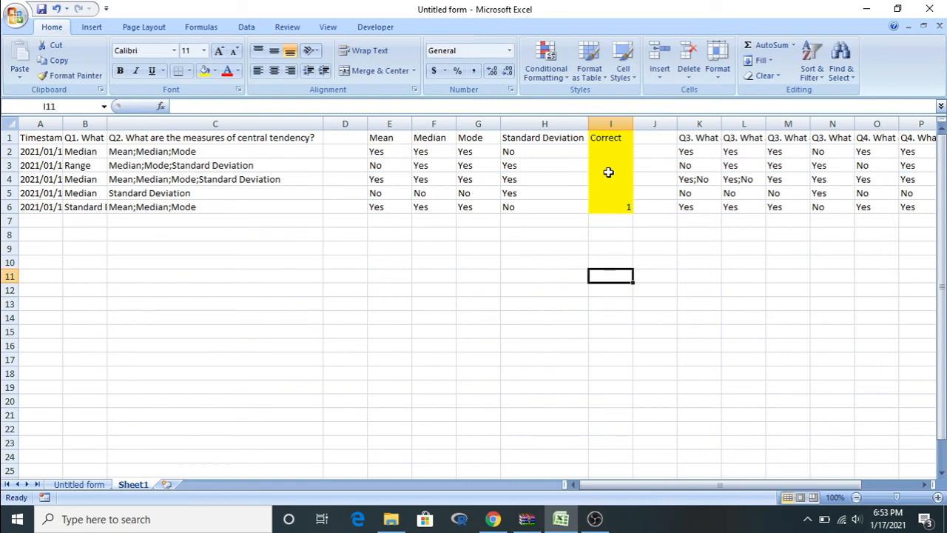
# Begin a formula in I2 with =IF(AND(E2="Yes", to require a Yes for Mean
pyautogui.click(601, 151)
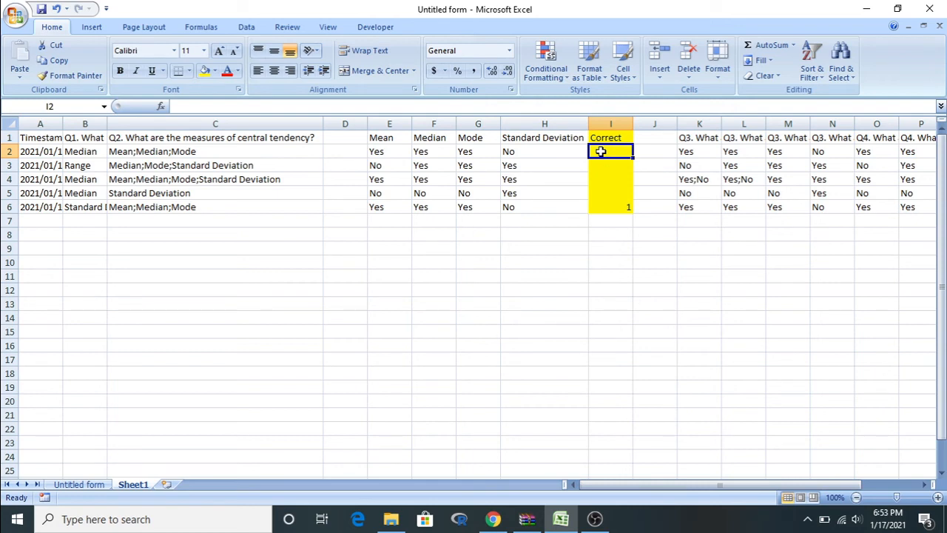
pyautogui.write('=')
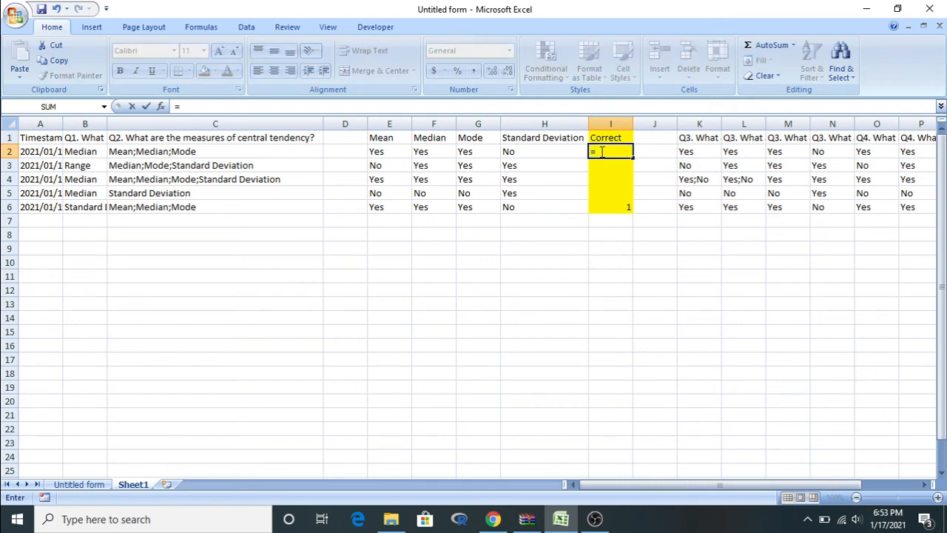
pyautogui.write('if')
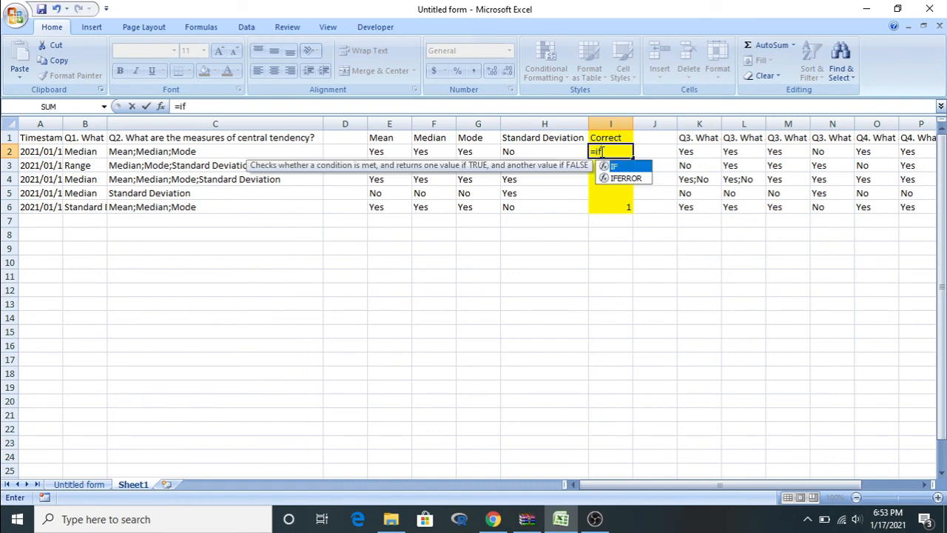
pyautogui.press('Tab')
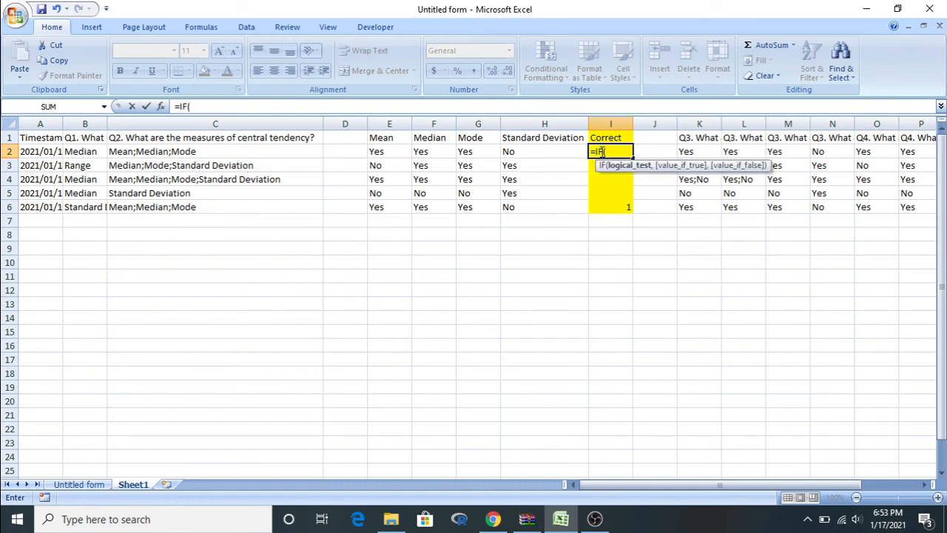
pyautogui.write('and')
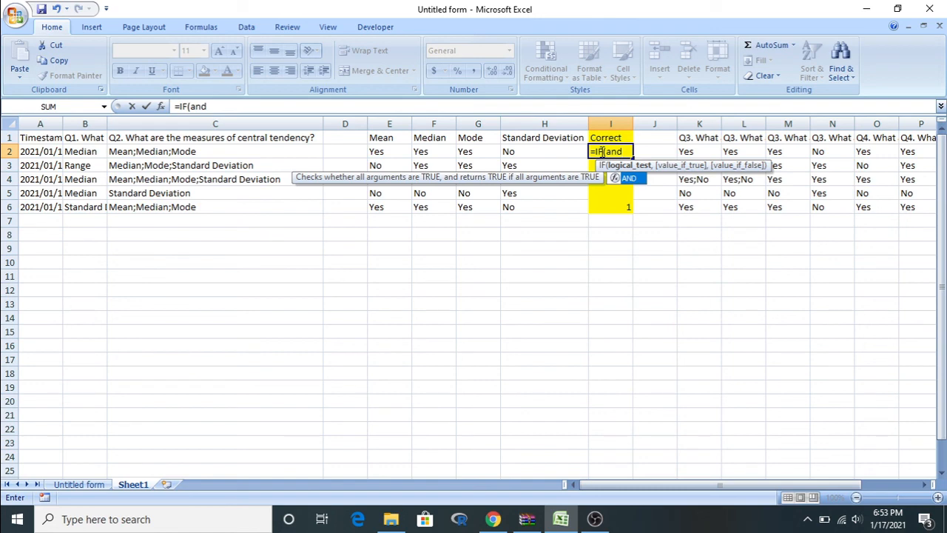
pyautogui.press('Tab')
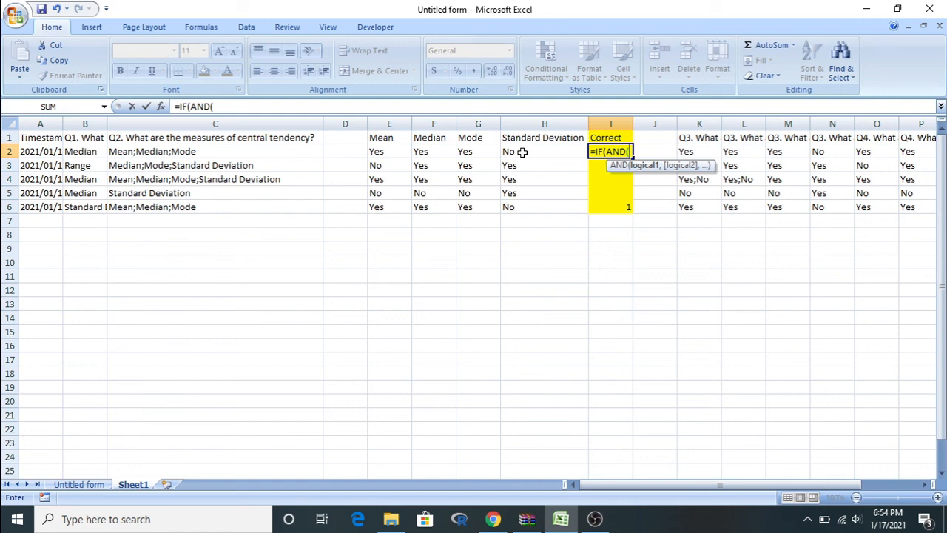
pyautogui.click(389, 151)
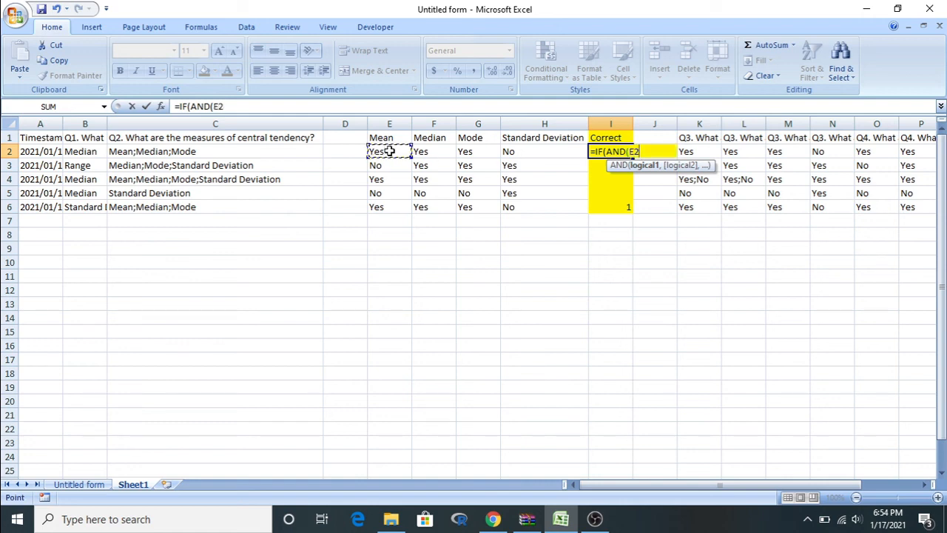
pyautogui.write('="Yes",')
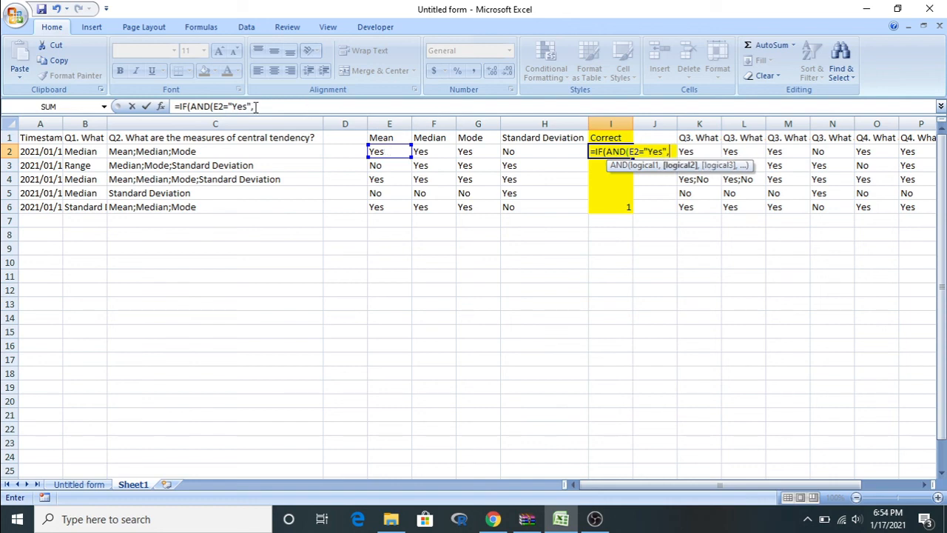
# Add the conditions F2="Yes" and G2="Yes" for Median and Mode to the AND test in I2
pyautogui.moveTo(258, 106); pyautogui.dragTo(224, 106)
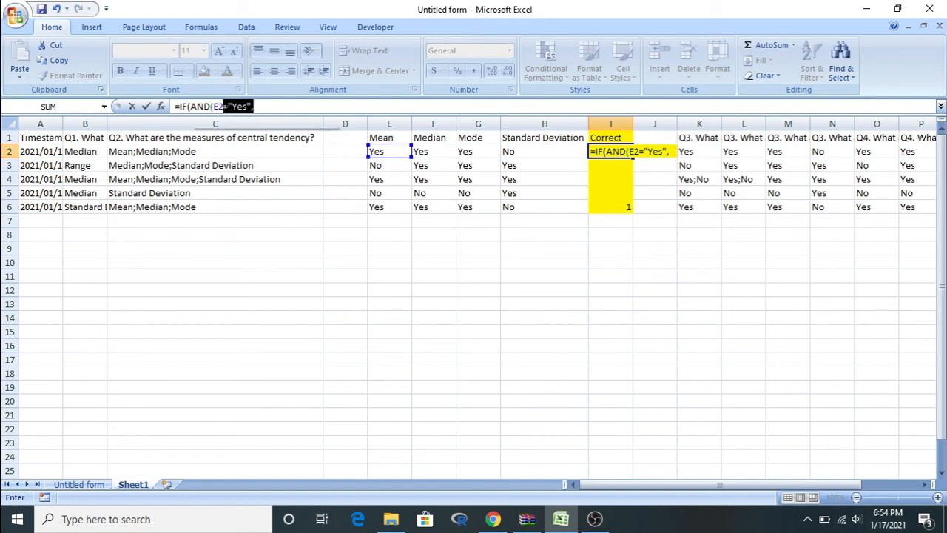
pyautogui.click(273, 107)
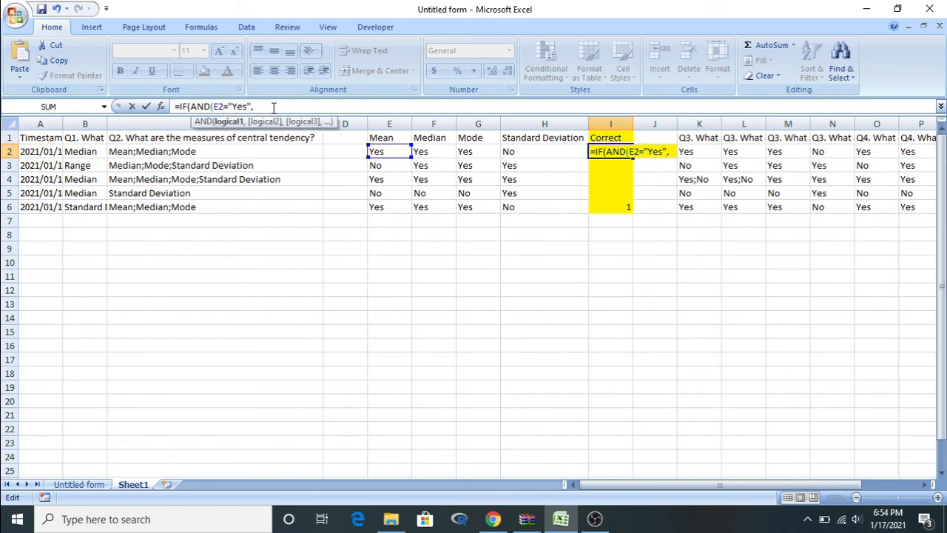
pyautogui.click(421, 151)
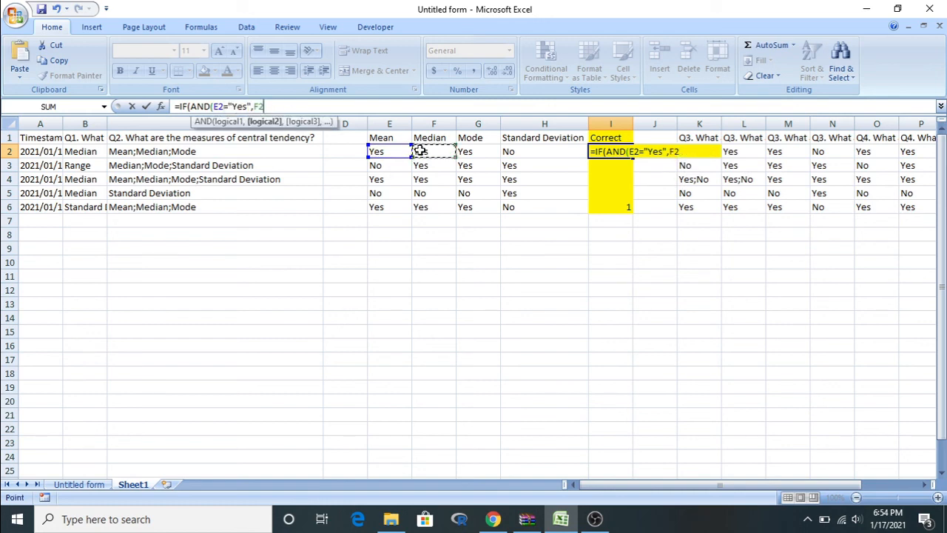
pyautogui.write('="Yes",')
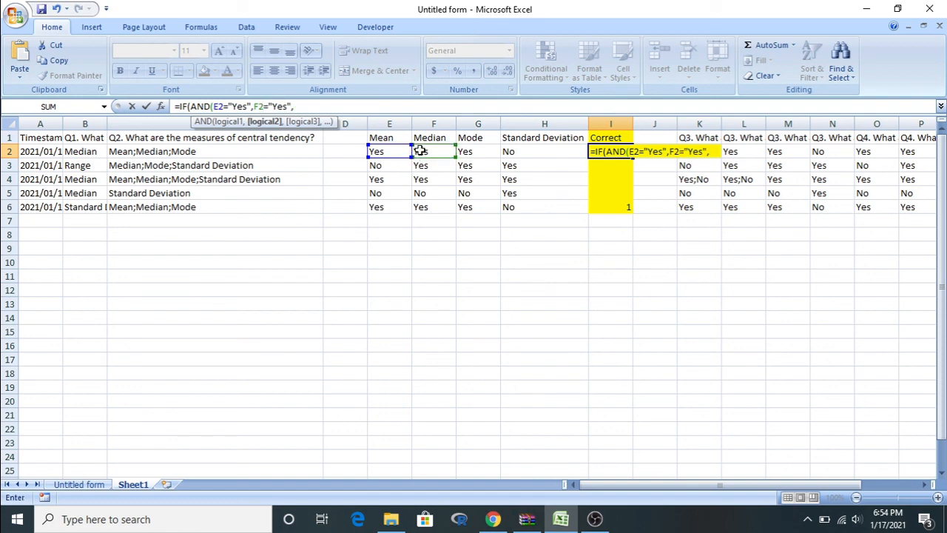
pyautogui.click(468, 151)
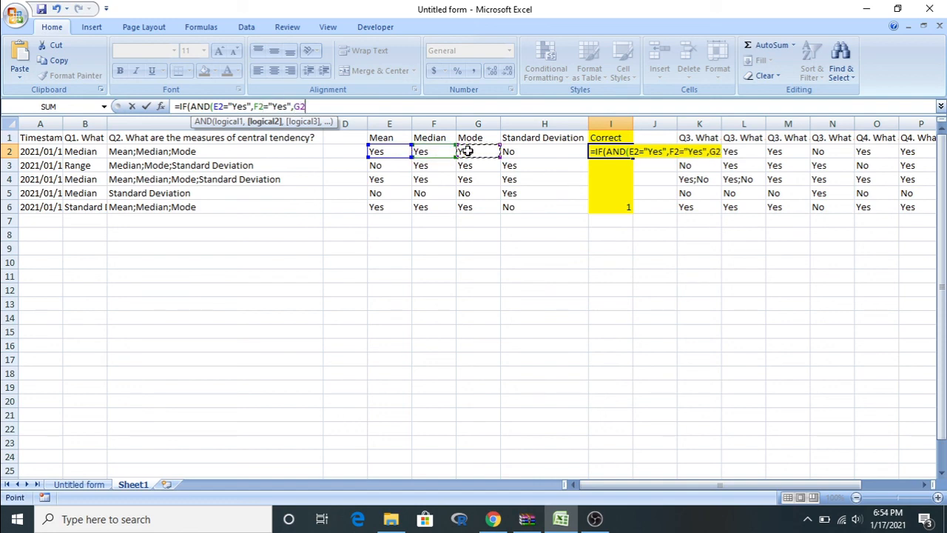
pyautogui.write('="Yes",')
# Add the condition H2="Yes" for Standard Deviation to the AND test and try to enter the formula
pyautogui.click(508, 151)
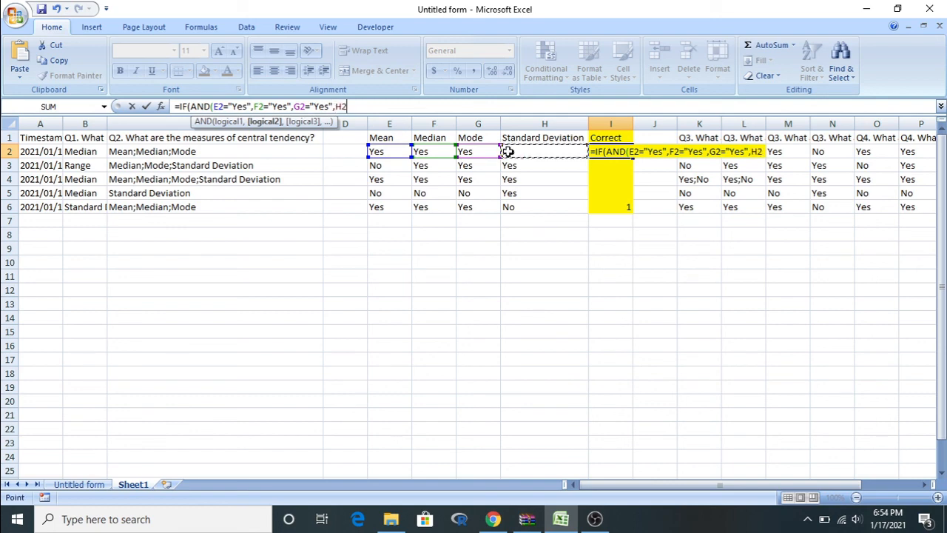
pyautogui.write('="Yes",')
pyautogui.press('BackSpace')
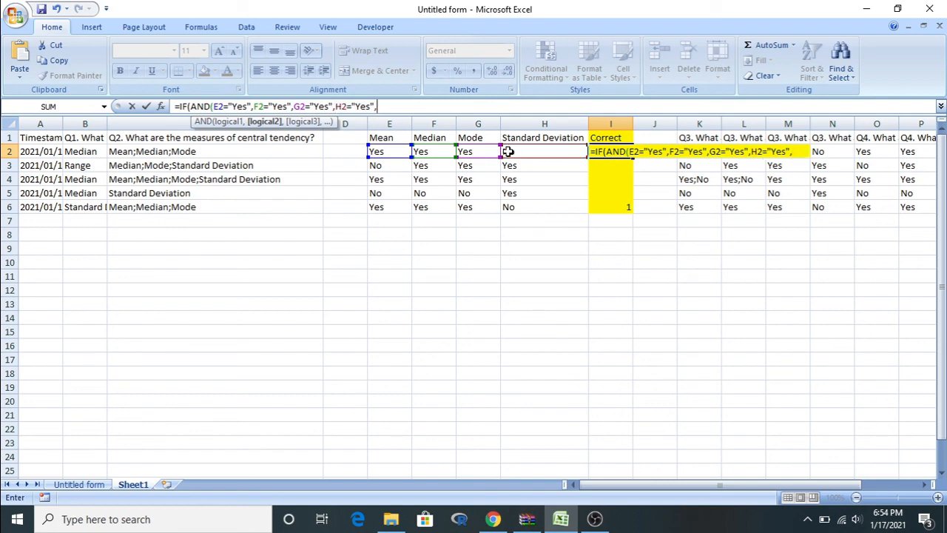
pyautogui.press('Return')
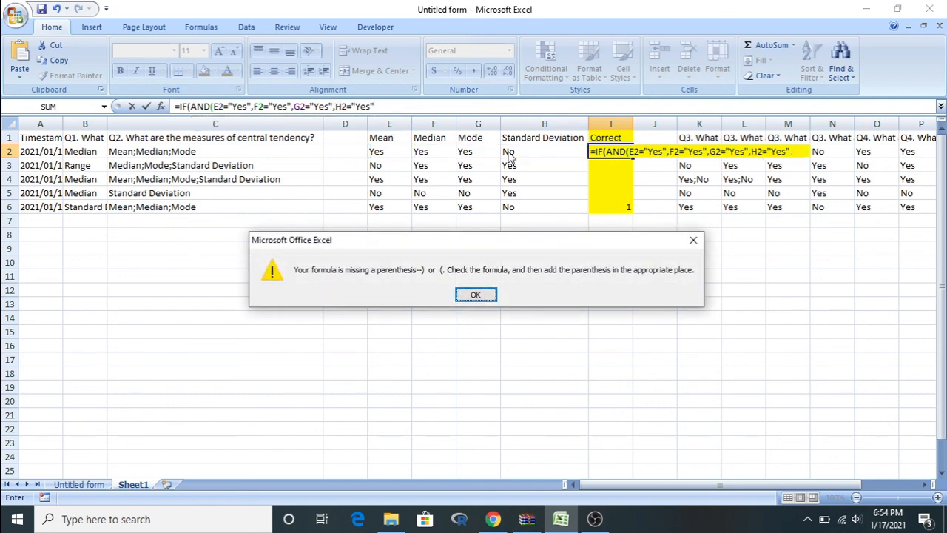
pyautogui.click(692, 240)
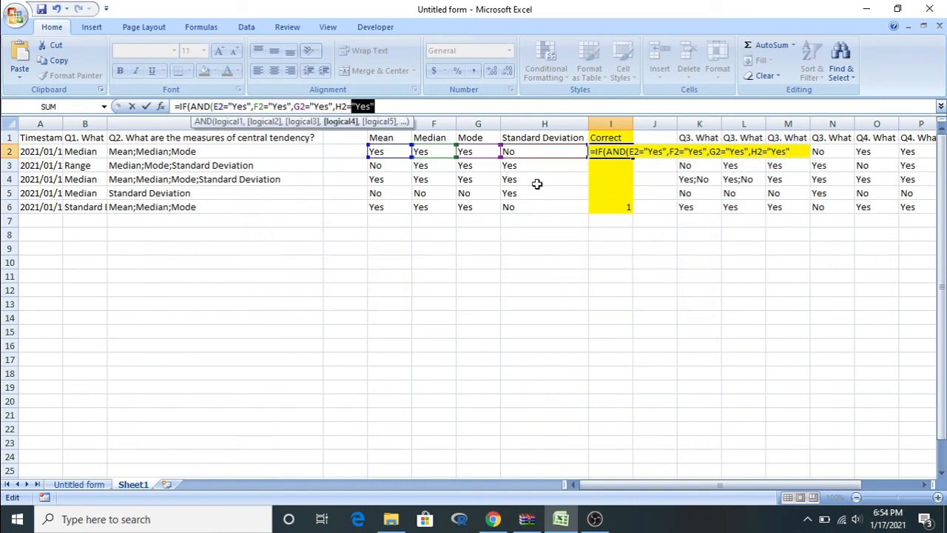
# Change the Standard Deviation condition in I2's formula to H2="No" and close the AND test's parenthesis
pyautogui.click(441, 109)
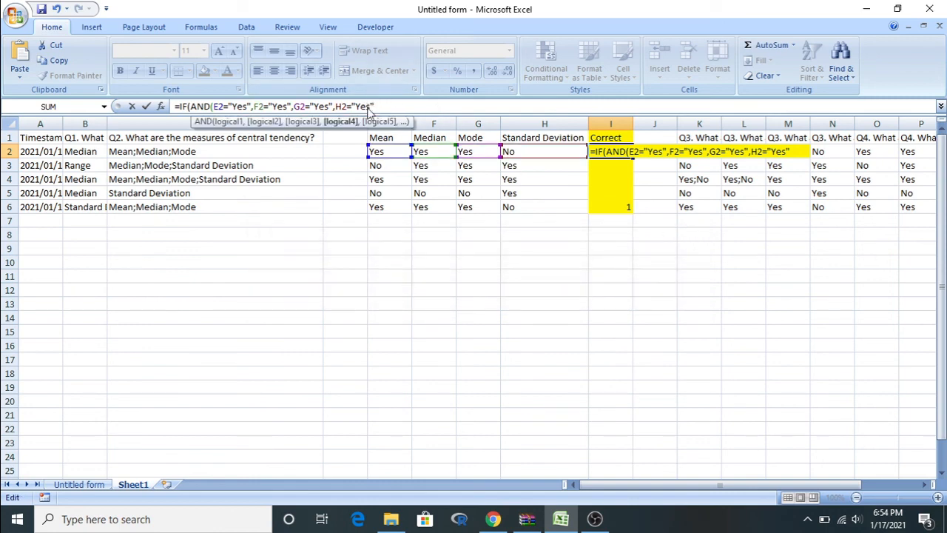
pyautogui.press('BackSpace')
pyautogui.press('BackSpace')
pyautogui.press('BackSpace')
pyautogui.write('No")')
pyautogui.press('Return')
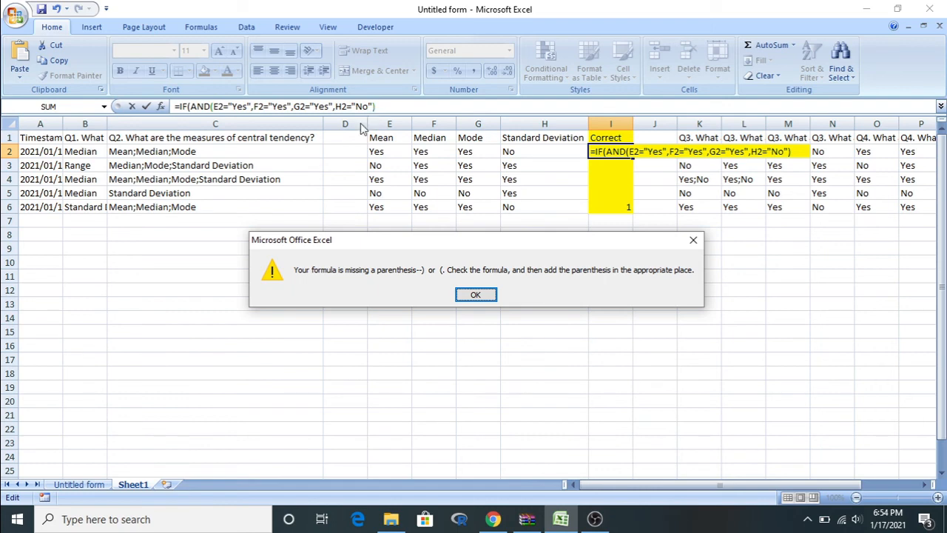
pyautogui.click(476, 295)
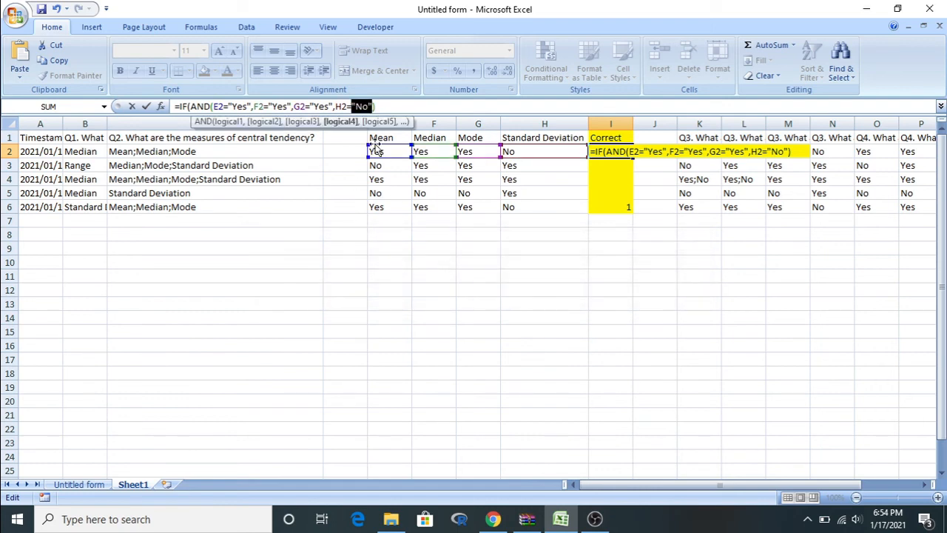
# Complete the IF formula in I2 so it returns 1 when the AND test is true and "" otherwise
pyautogui.click(381, 106)
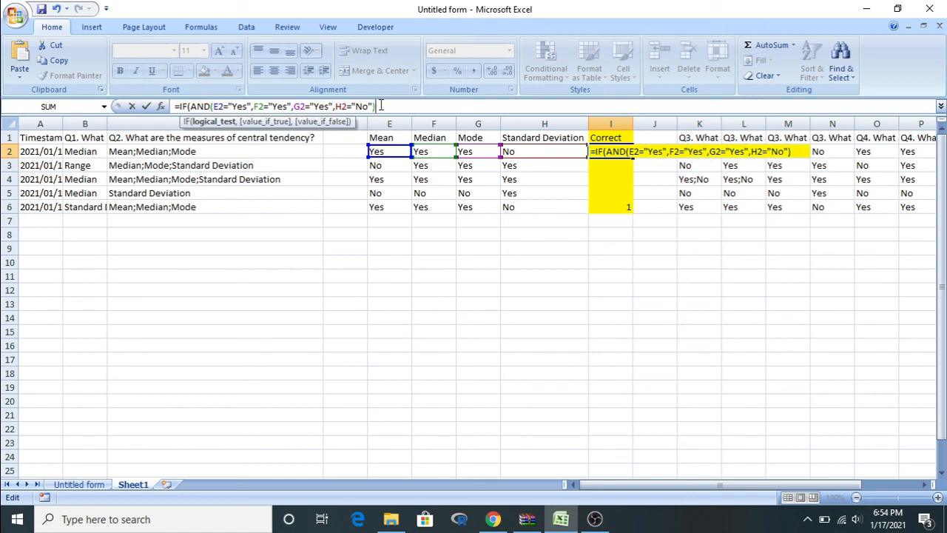
pyautogui.write(',')
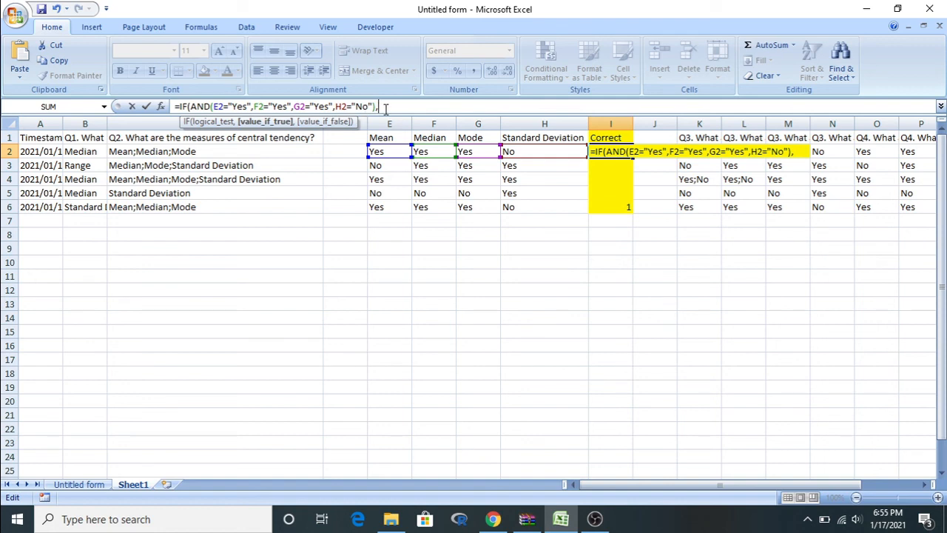
pyautogui.write('1,')
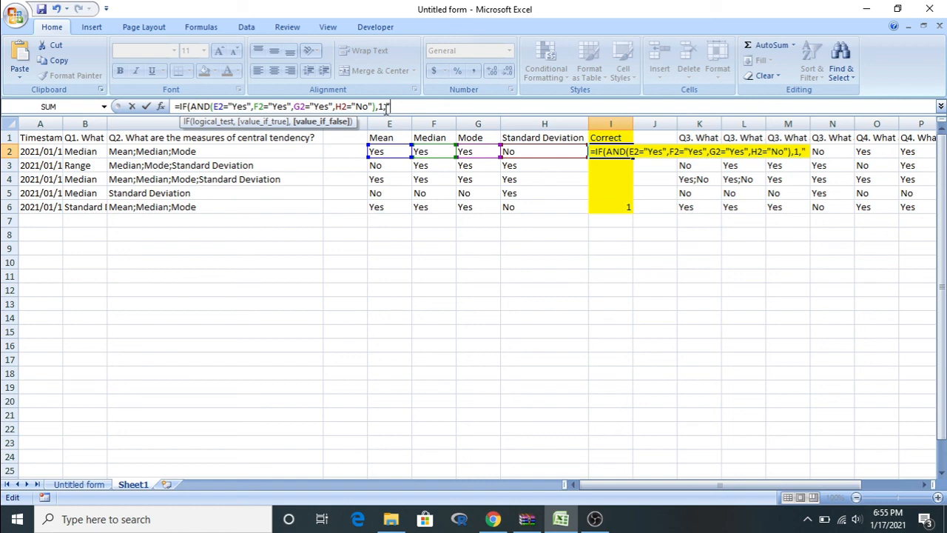
pyautogui.write('""')
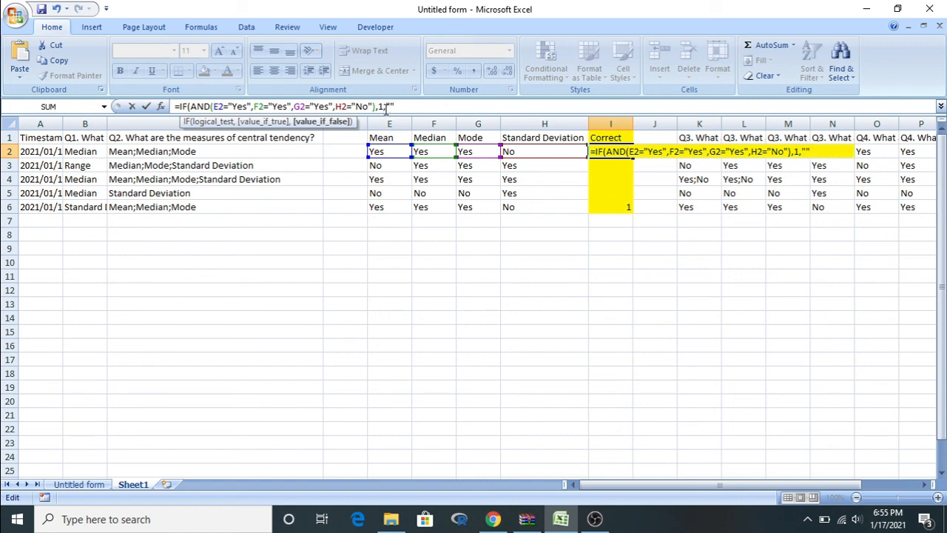
pyautogui.write(')')
pyautogui.press('Return')
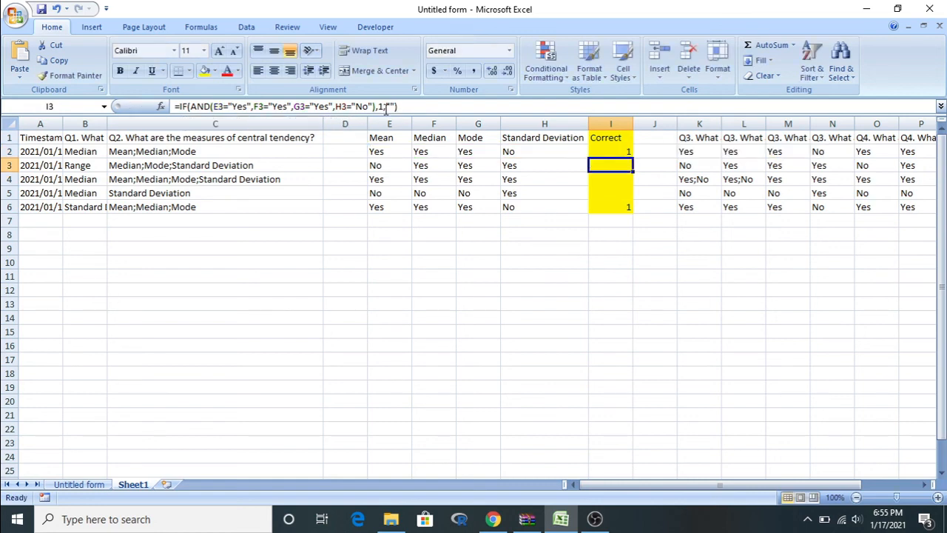
# Fill the formula from I2 down through I6 in the Correct column
pyautogui.click(609, 150)
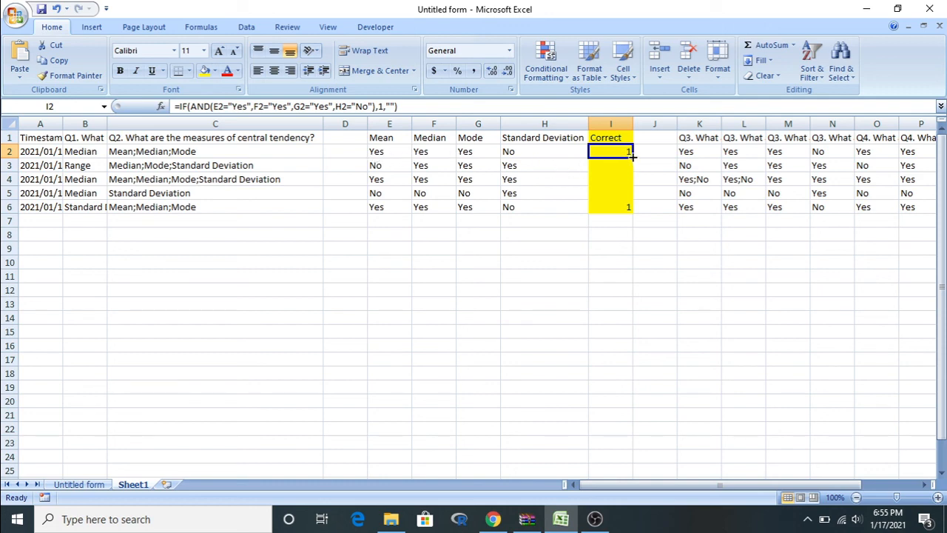
pyautogui.moveTo(633, 157); pyautogui.dragTo(628, 214)
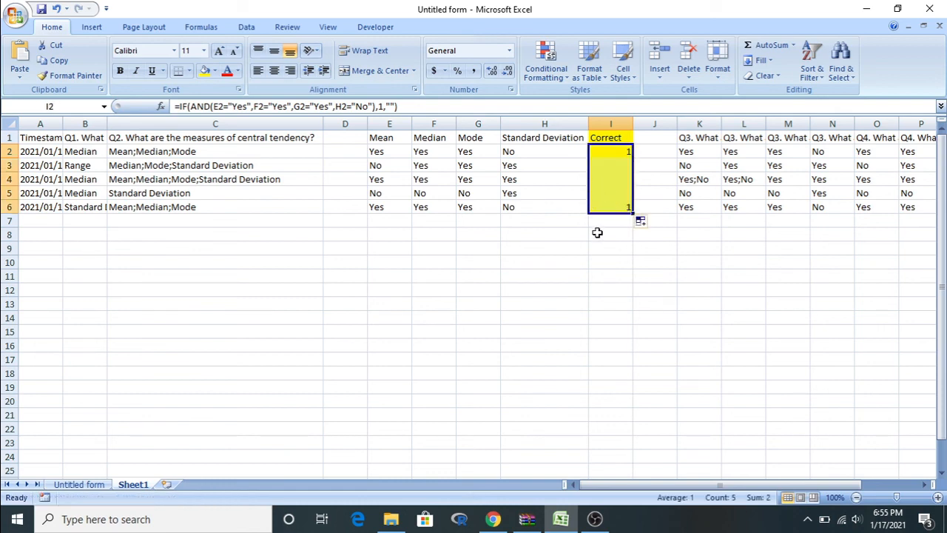
pyautogui.click(597, 232)
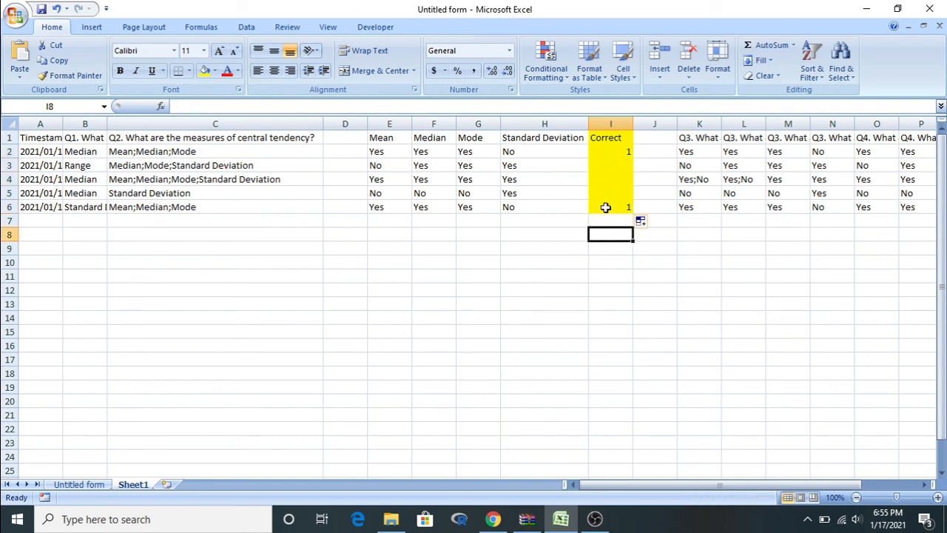